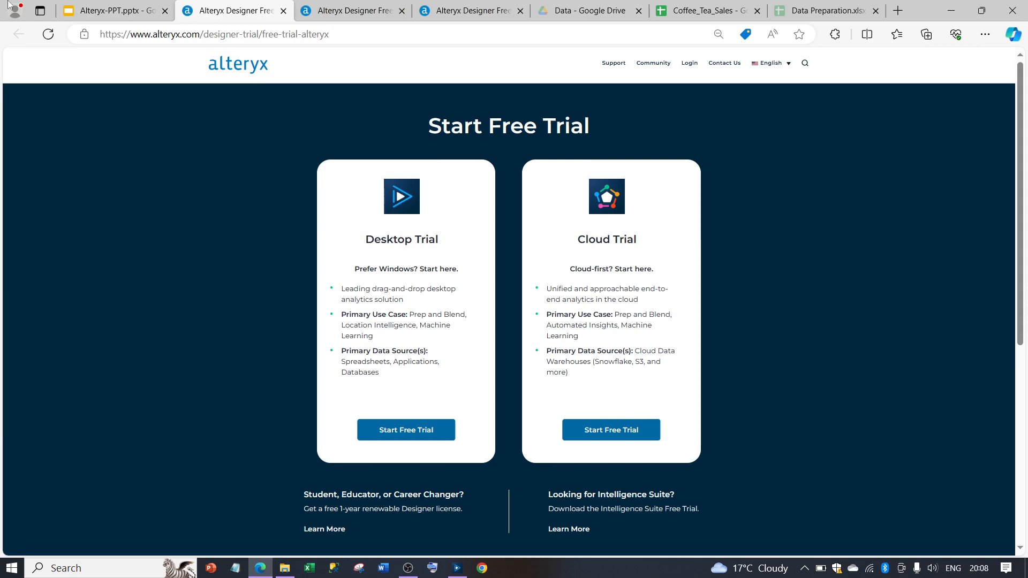
Step: Present the Alteryx slides from the installation slide through the product and overview slides up to the Demonstration slide
{"action": "left_click", "coordinate": [110, 11]}
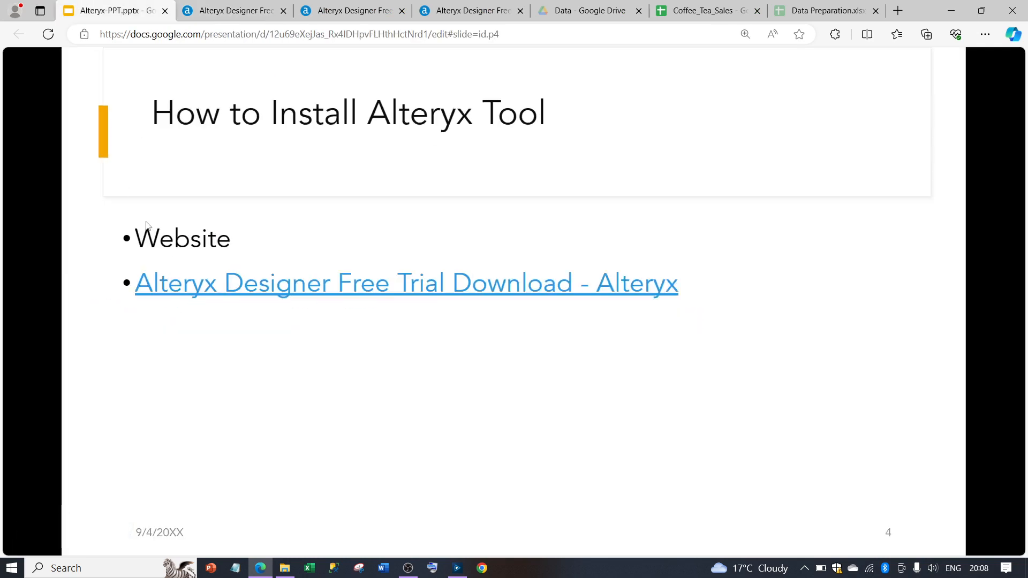
{"action": "left_click", "coordinate": [146, 221]}
{"action": "left_click", "coordinate": [146, 221]}
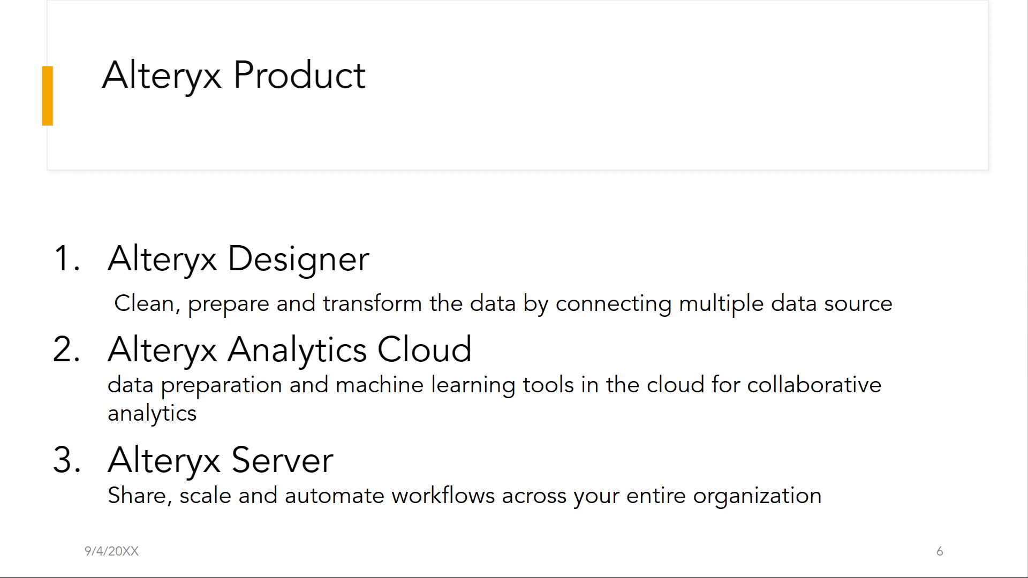
{"action": "key", "text": "Right"}
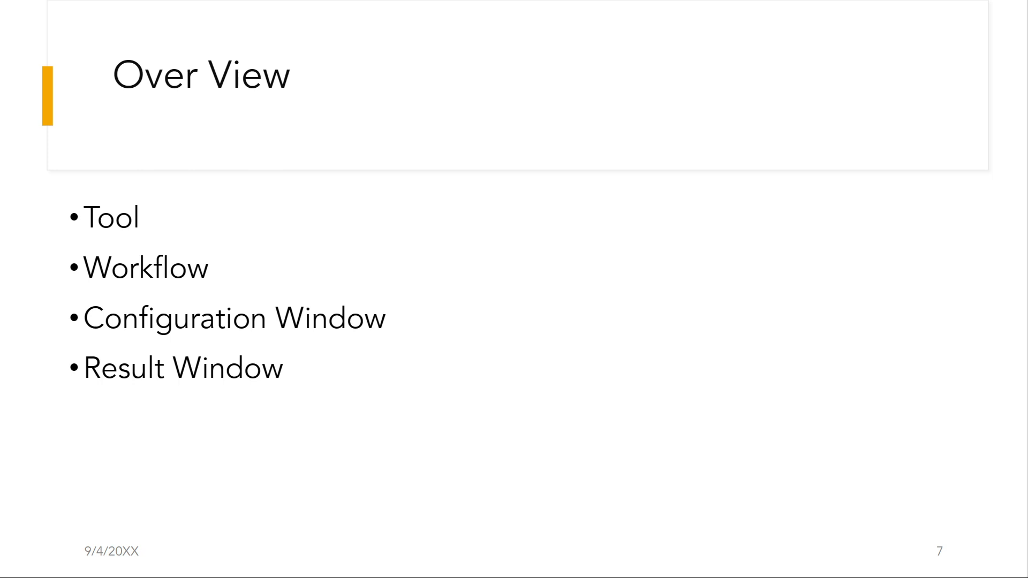
{"action": "key", "text": "Right"}
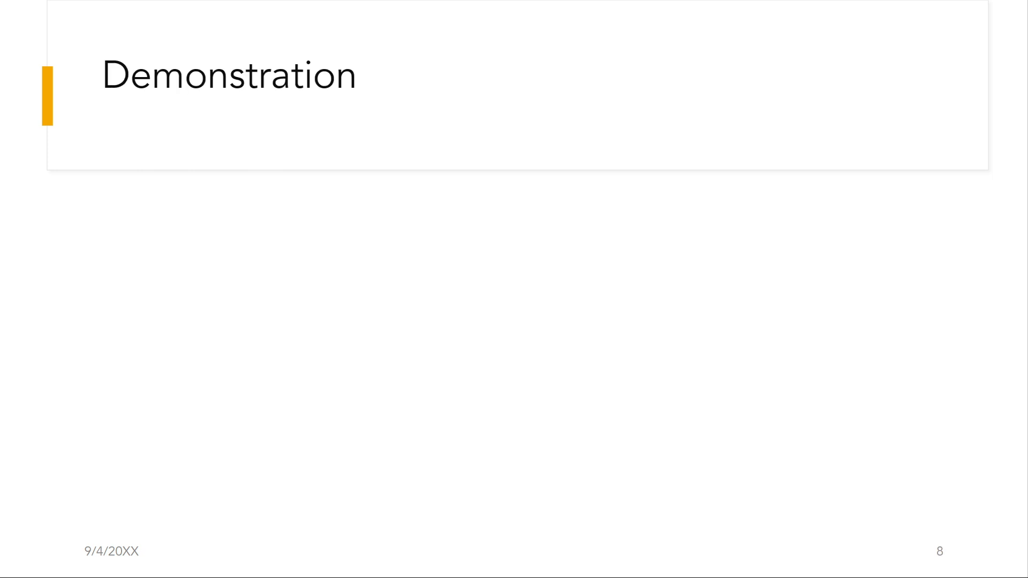
Step: Switch to Alteryx Designer and look through the tool categories Recommended, In/Out, Preparation, Join, Parse, Transform and Reporting
{"action": "key", "text": "alt+Tab"}
{"action": "key", "text": "alt+Tab"}
{"action": "key", "text": "alt+Down"}
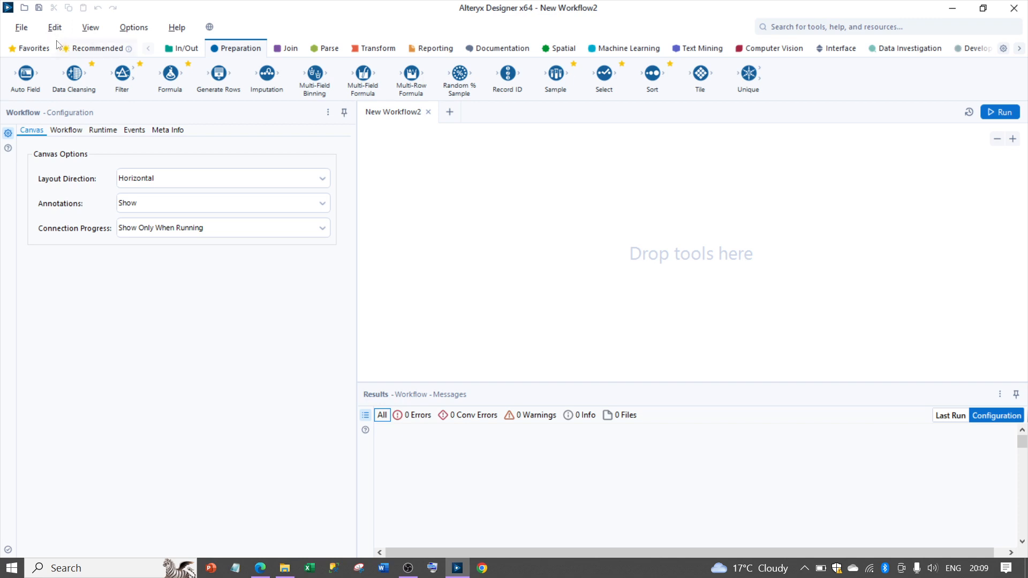
{"action": "left_click", "coordinate": [105, 48]}
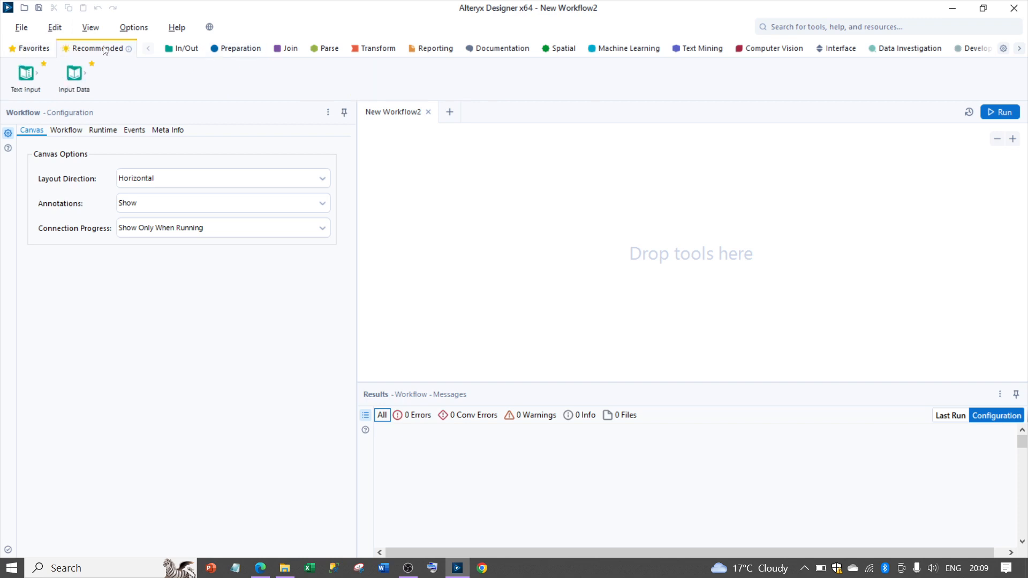
{"action": "left_click", "coordinate": [174, 48]}
{"action": "left_click", "coordinate": [238, 49]}
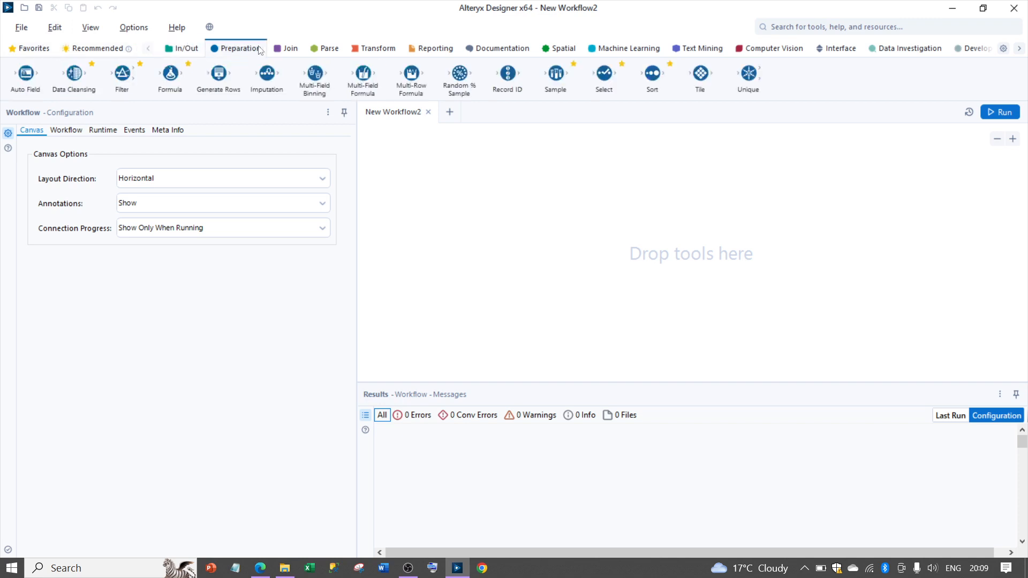
{"action": "left_click", "coordinate": [287, 49]}
{"action": "left_click", "coordinate": [325, 48]}
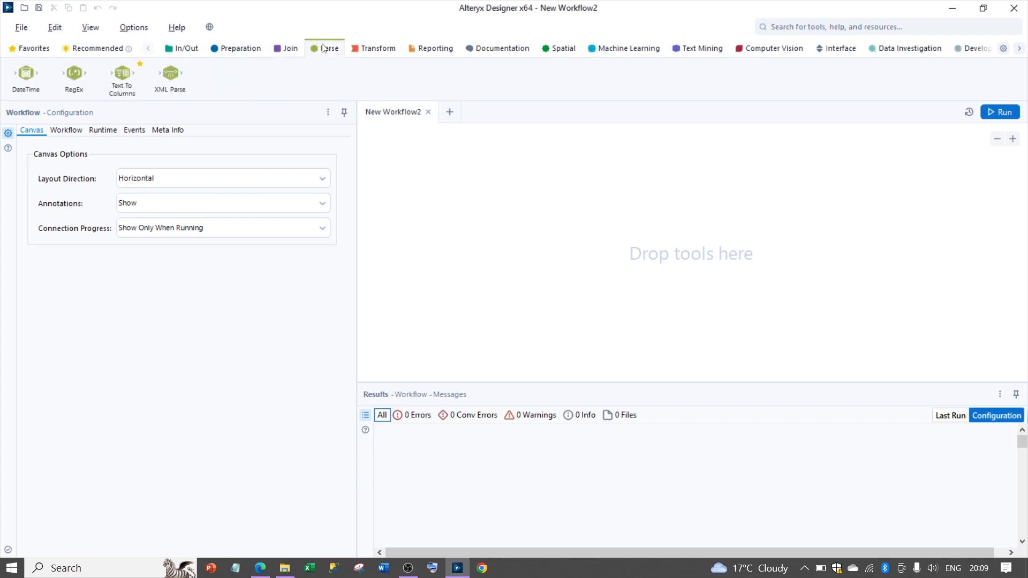
{"action": "left_click", "coordinate": [374, 48]}
{"action": "left_click", "coordinate": [430, 49]}
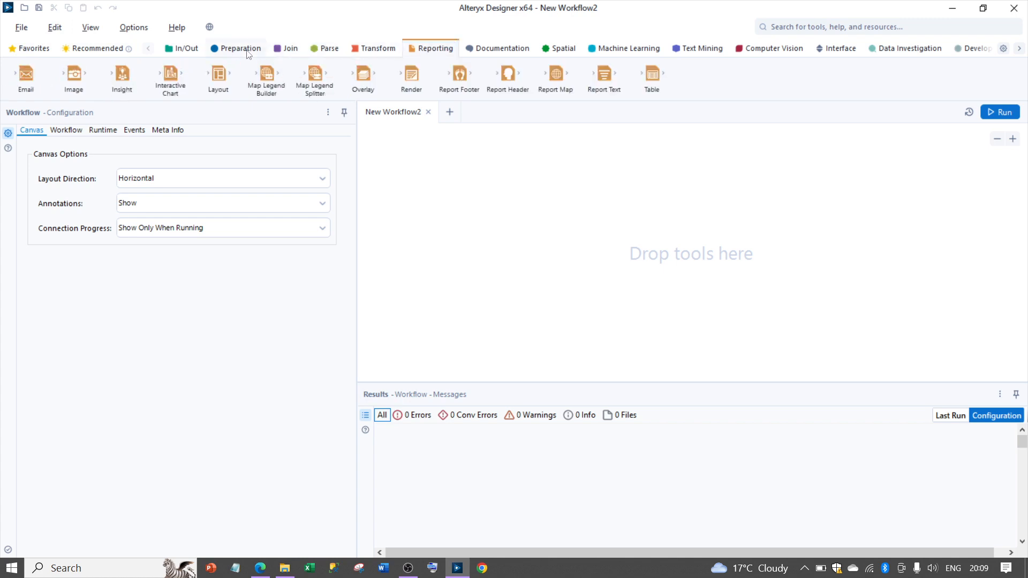
{"action": "left_click", "coordinate": [182, 48]}
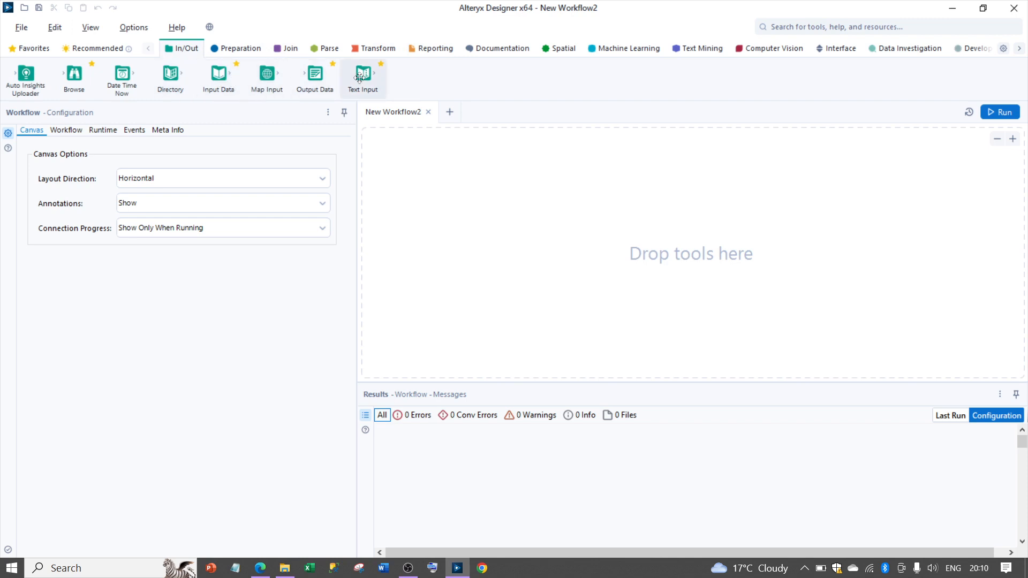
{"action": "left_click", "coordinate": [228, 49]}
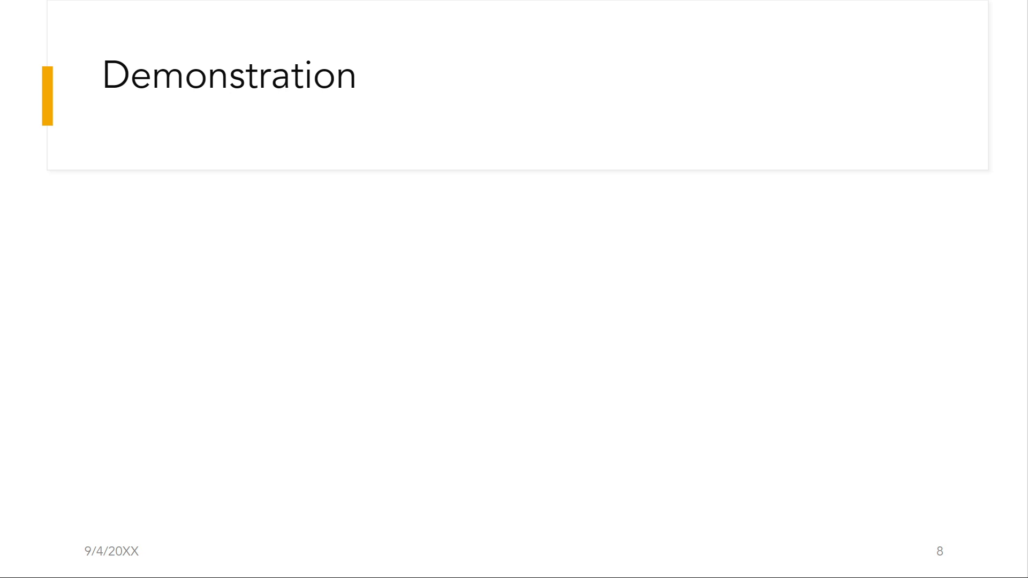
Step: Switch to the Coffee_Tea_Sales spreadsheet in Google Sheets to review the source data
{"action": "key", "text": "alt+Tab"}
{"action": "key", "text": "alt+Tab"}
{"action": "key", "text": "alt+Tab"}
{"action": "key", "text": "alt+Tab"}
{"action": "key", "text": "alt+Tab"}
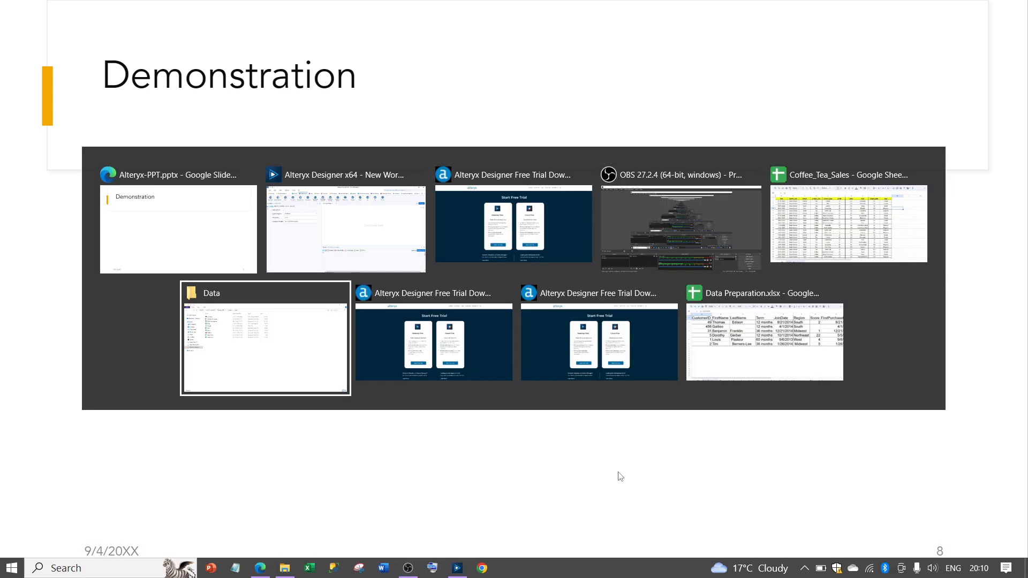
{"action": "key", "text": "alt+Tab"}
{"action": "key", "text": "alt+Tab"}
{"action": "key", "text": "alt+Tab"}
{"action": "key", "text": "alt+Up"}
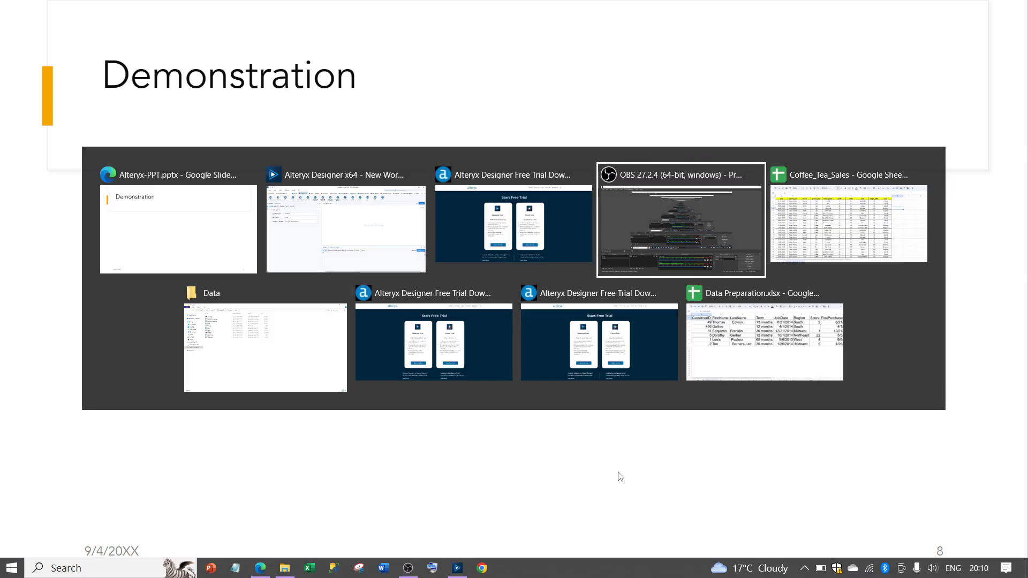
{"action": "key", "text": "alt+Tab"}
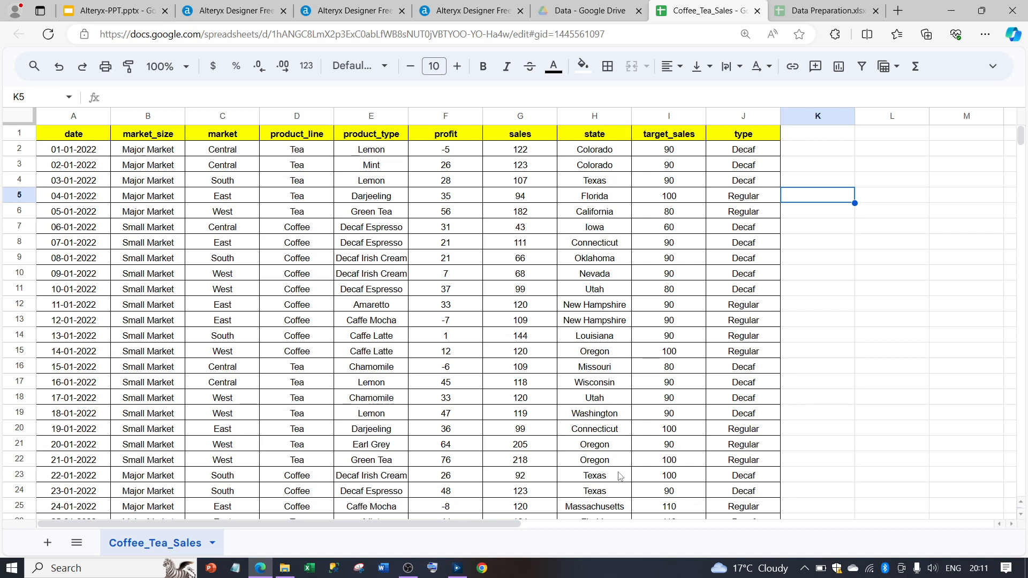
Step: Switch to Alteryx Designer, add an empty Input Data tool and place Coffee_Tea_Sales.csv from the Data folder beside it on the canvas
{"action": "key", "text": "alt+Tab"}
{"action": "key", "text": "alt+Tab"}
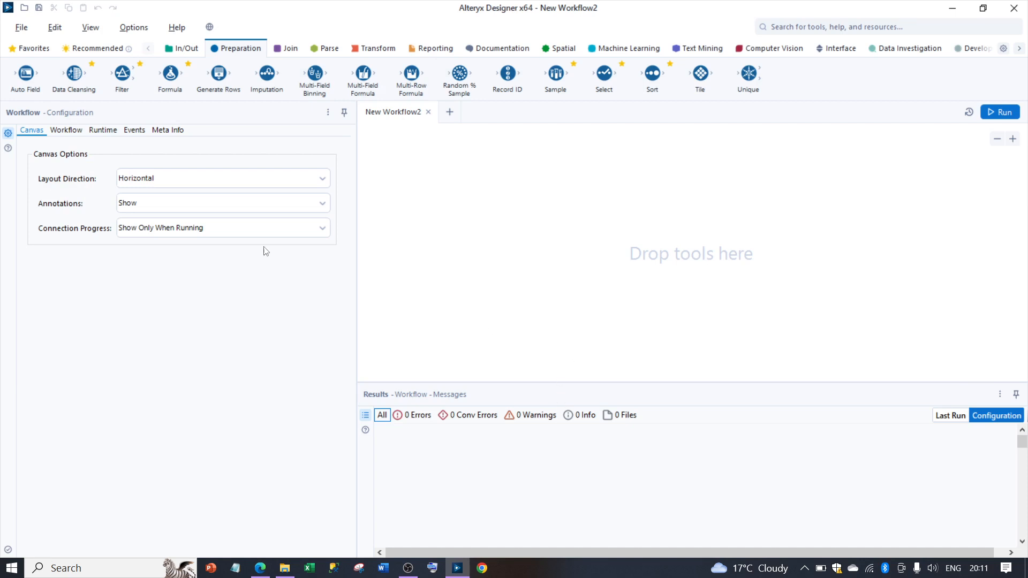
{"action": "left_click", "coordinate": [176, 50]}
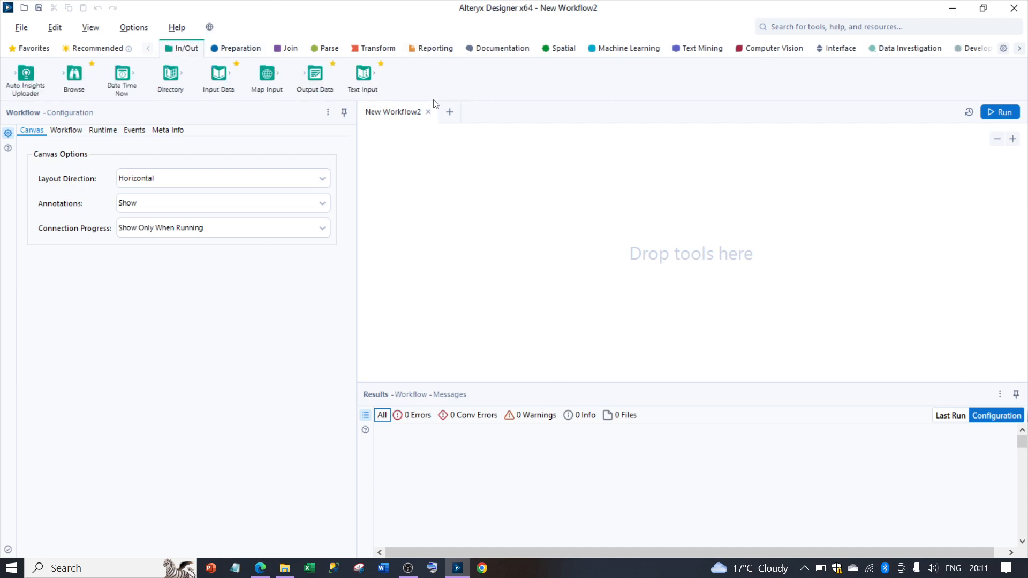
{"action": "left_click_drag", "start_coordinate": [218, 75], "coordinate": [414, 206]}
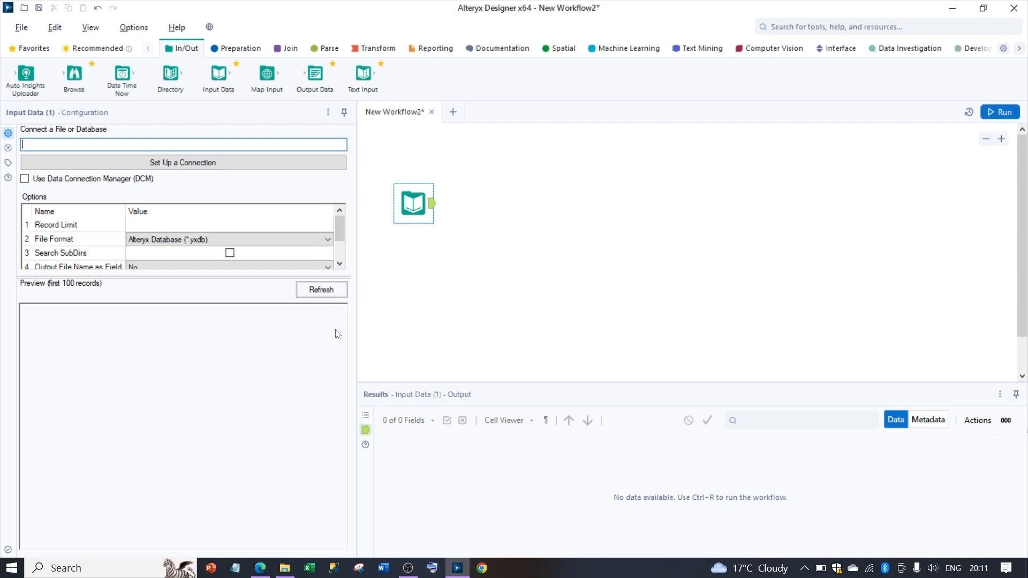
{"action": "left_click", "coordinate": [289, 572]}
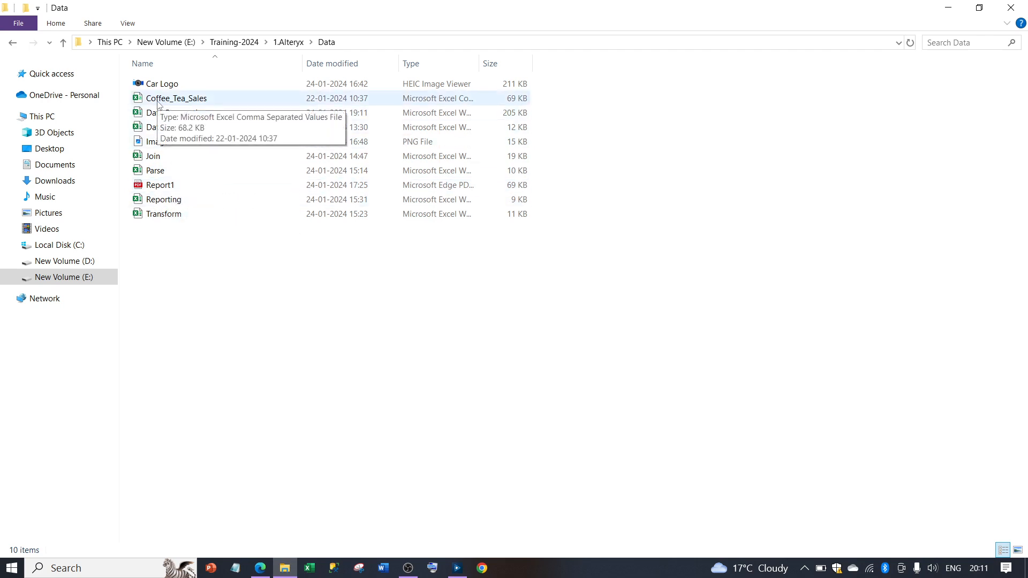
{"action": "left_click_drag", "start_coordinate": [158, 103], "coordinate": [500, 199]}
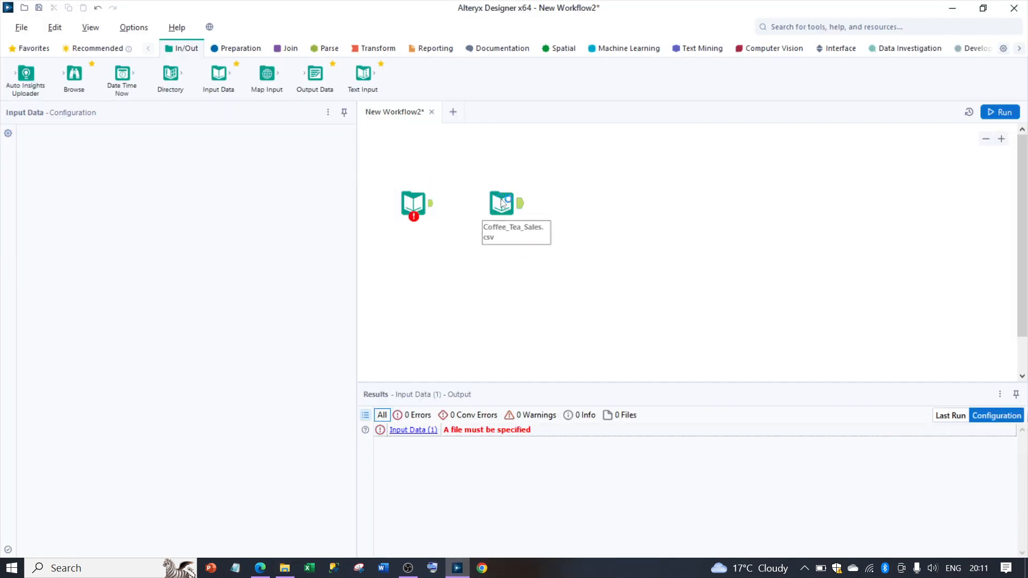
Step: Delete the empty Input Data tool from the canvas, dismissing the error without sending a log
{"action": "left_click", "coordinate": [413, 207]}
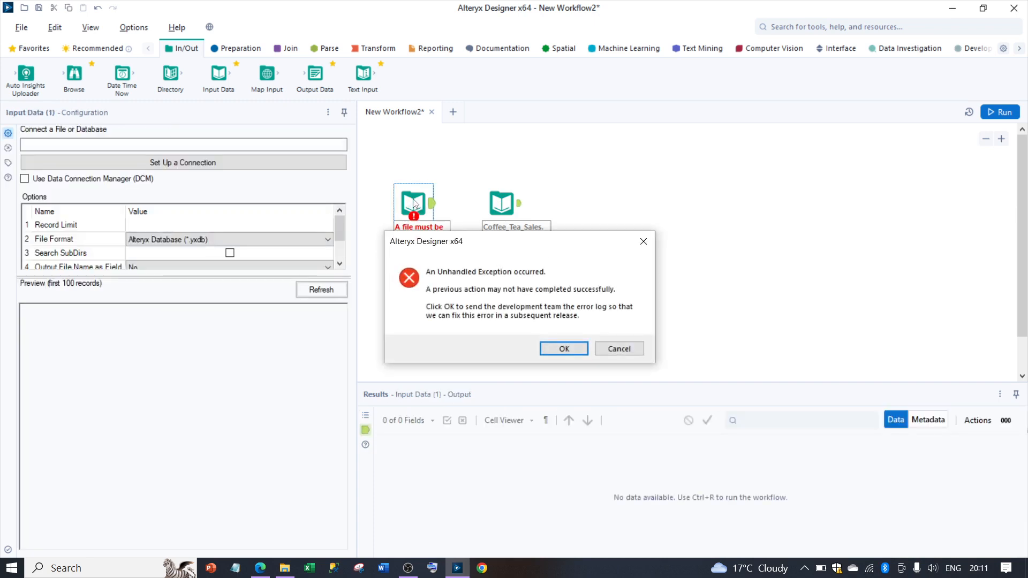
{"action": "left_click", "coordinate": [618, 349]}
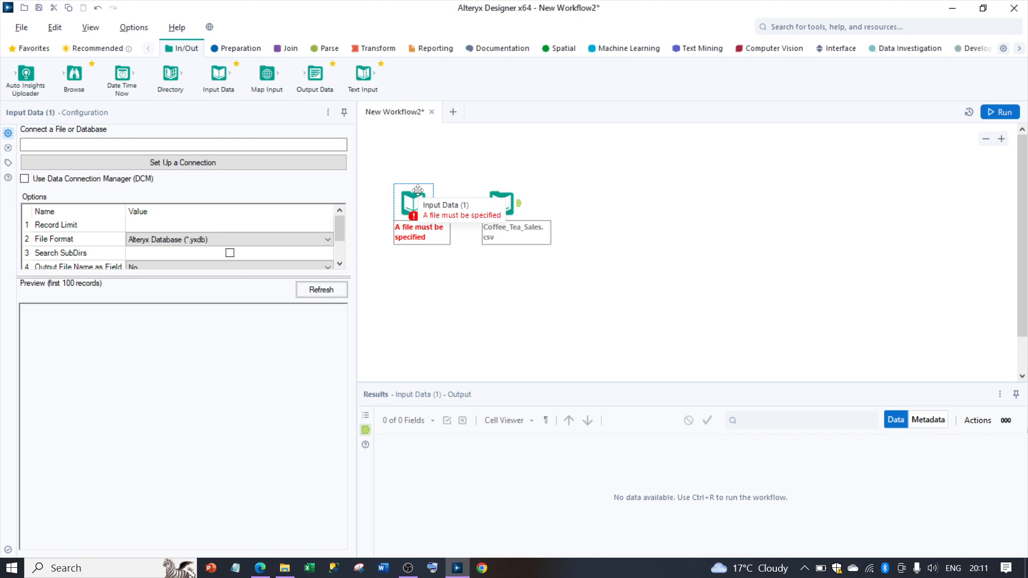
{"action": "key", "text": "Delete"}
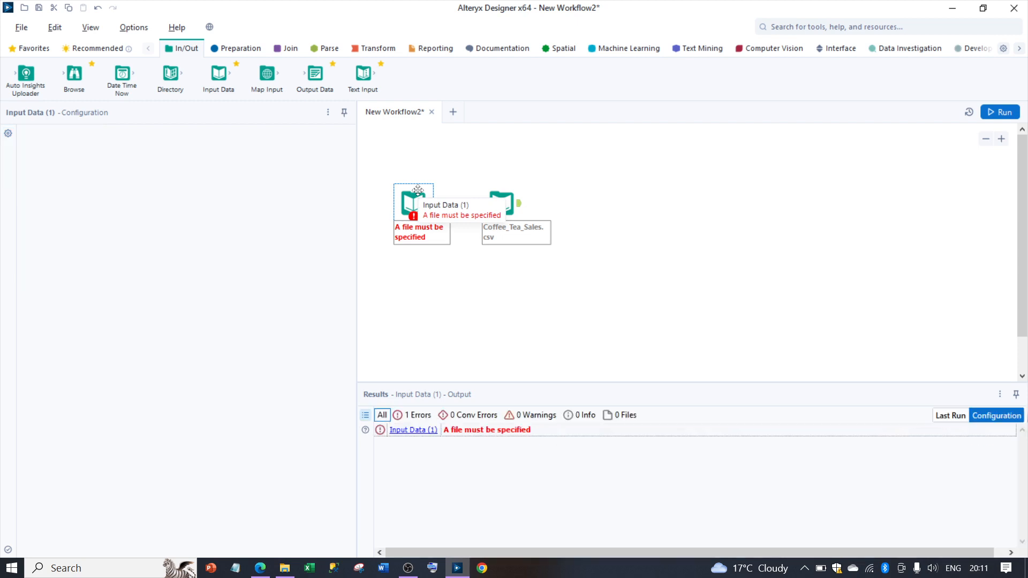
Step: Move the Coffee_Tea_Sales.csv input tool closer to the canvas's left edge
{"action": "left_click", "coordinate": [500, 203]}
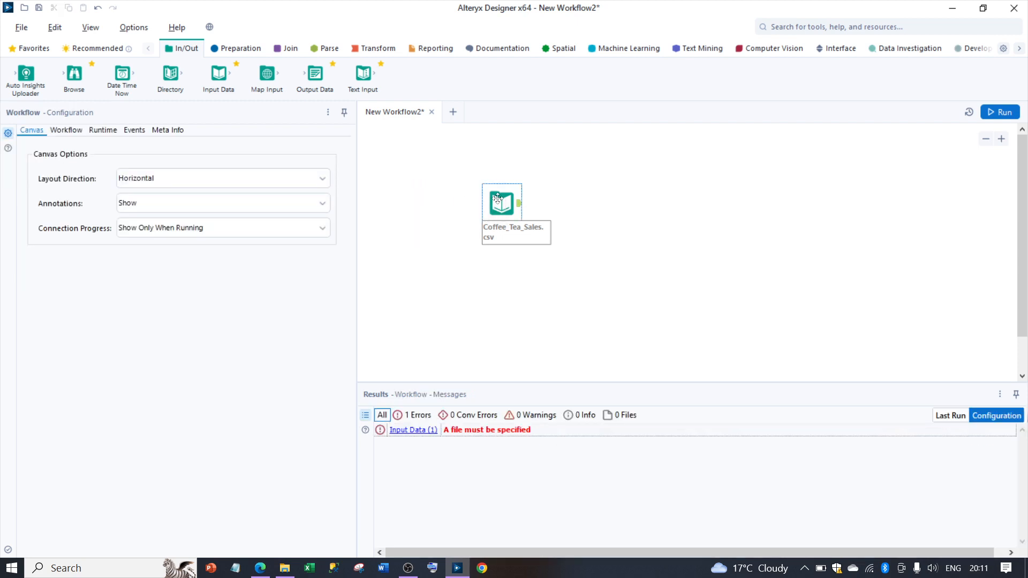
{"action": "right_click", "coordinate": [499, 199]}
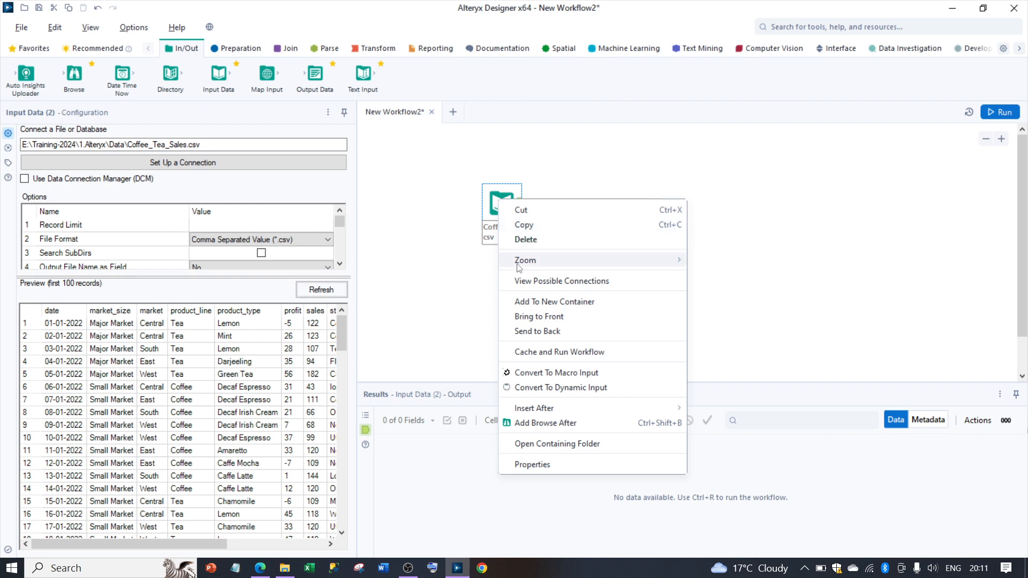
{"action": "mouse_move", "coordinate": [517, 264]}
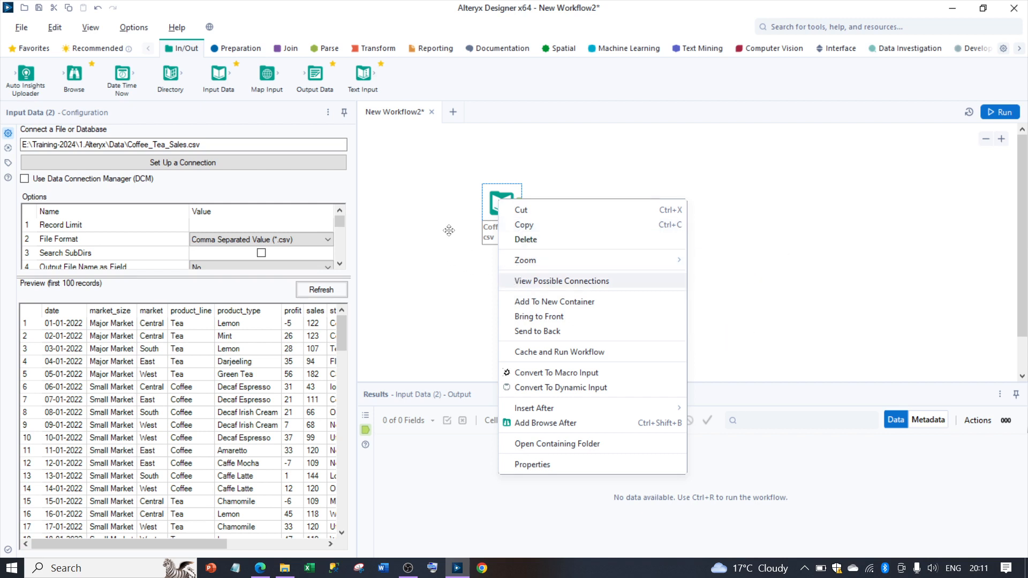
{"action": "left_click", "coordinate": [444, 310]}
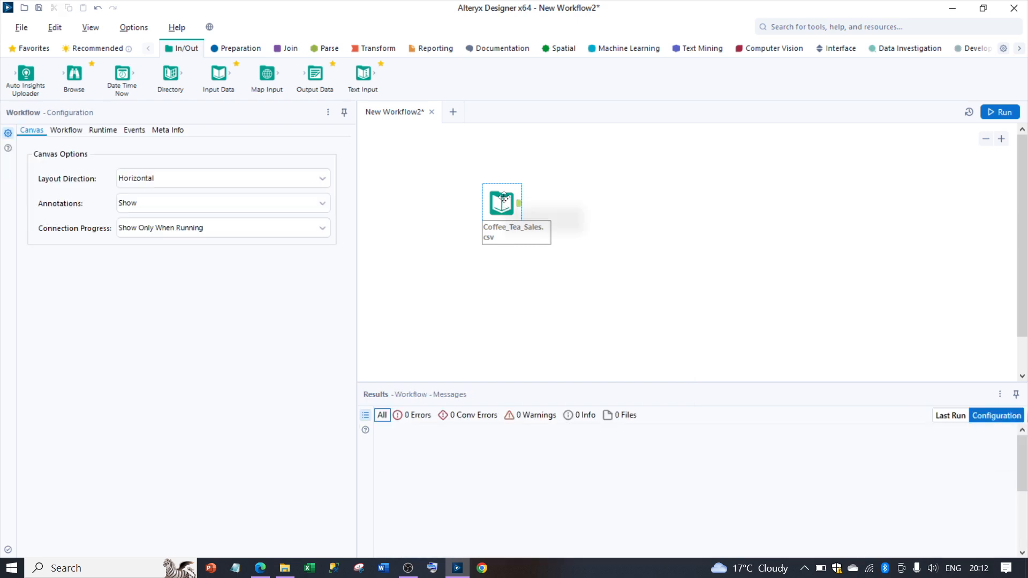
{"action": "left_click_drag", "start_coordinate": [501, 197], "coordinate": [429, 188]}
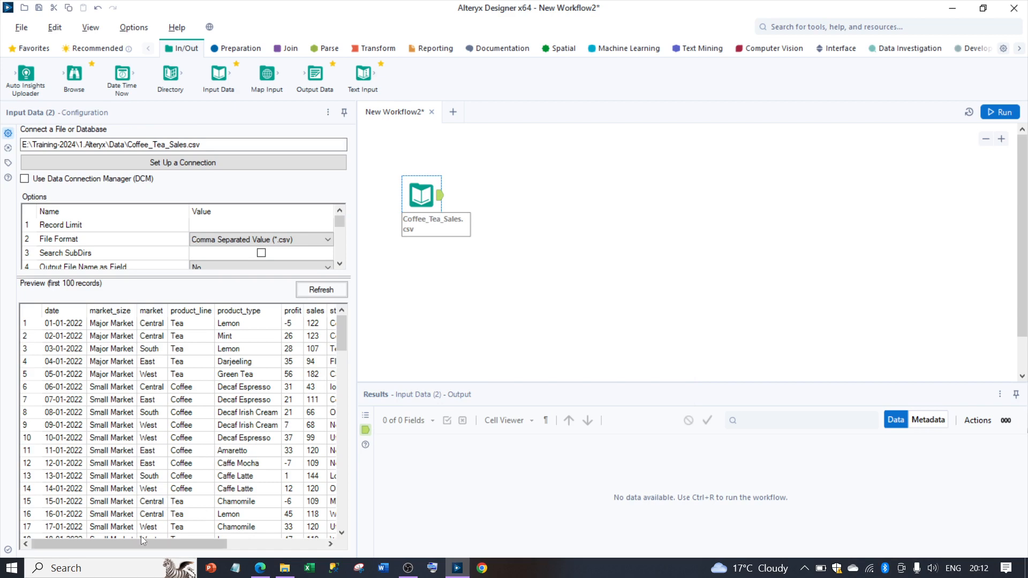
Step: Check the preview of the Coffee_Tea_Sales.csv input and run the workflow
{"action": "mouse_move", "coordinate": [138, 543]}
{"action": "left_mouse_down"}
{"action": "mouse_move", "coordinate": [295, 555]}
{"action": "mouse_move", "coordinate": [118, 545]}
{"action": "left_mouse_up"}
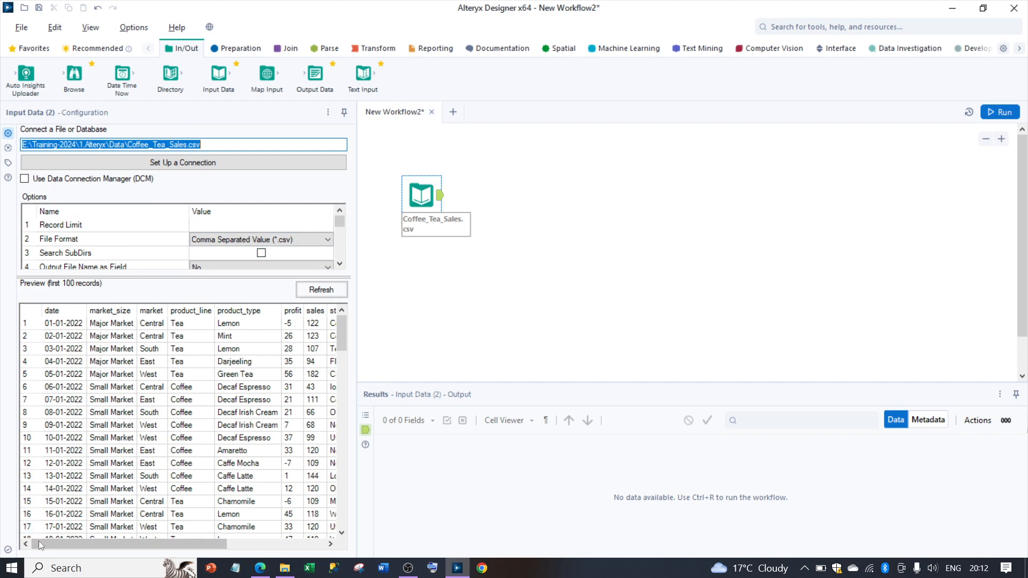
{"action": "mouse_move", "coordinate": [39, 544]}
{"action": "left_mouse_down"}
{"action": "mouse_move", "coordinate": [123, 545]}
{"action": "mouse_move", "coordinate": [38, 550]}
{"action": "left_mouse_up"}
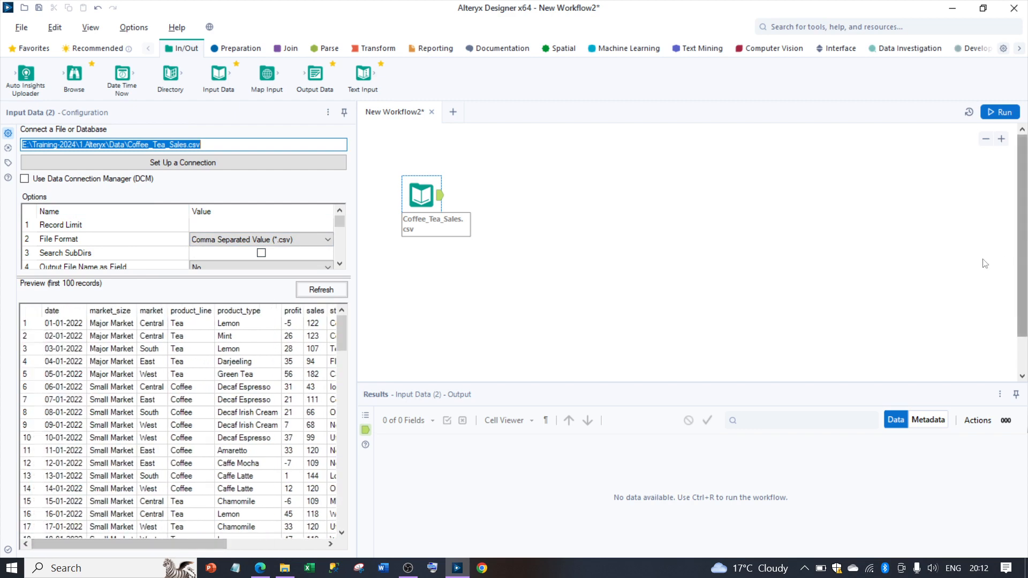
{"action": "left_click", "coordinate": [1000, 113]}
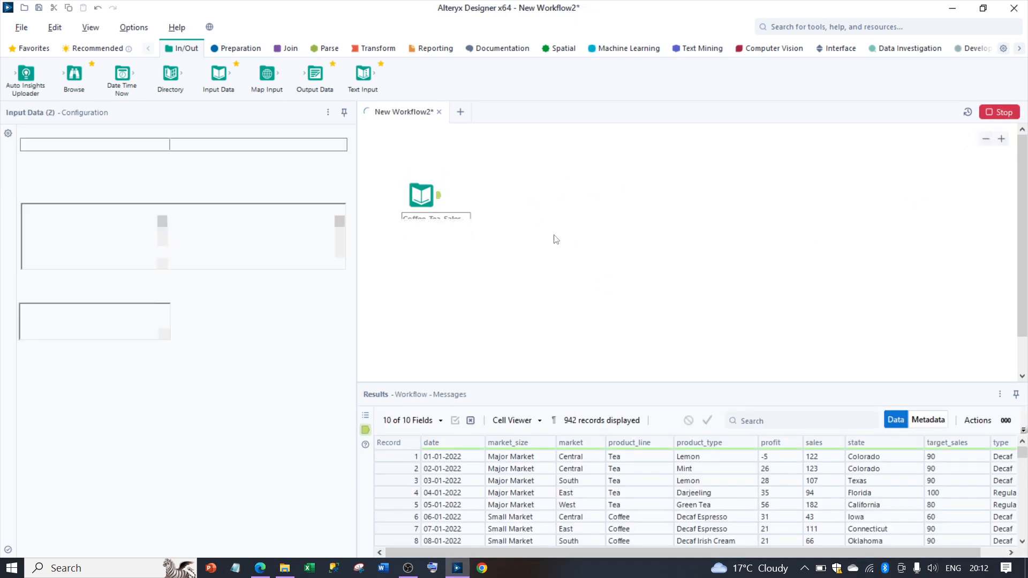
{"action": "left_click", "coordinate": [629, 234]}
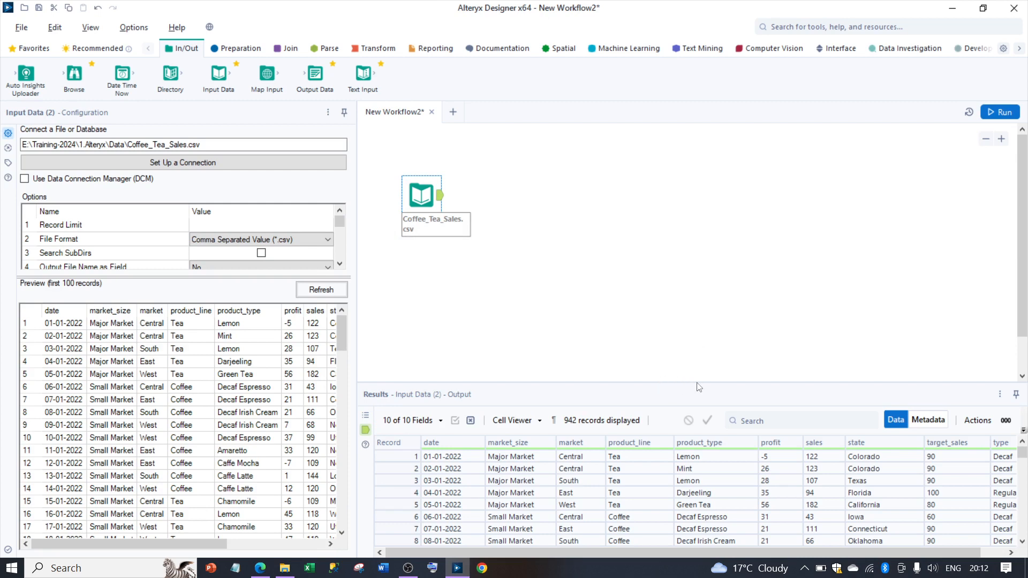
Step: Enlarge the results area and compare the columns of the output records with the input tool's data preview
{"action": "left_click_drag", "start_coordinate": [697, 382], "coordinate": [697, 297]}
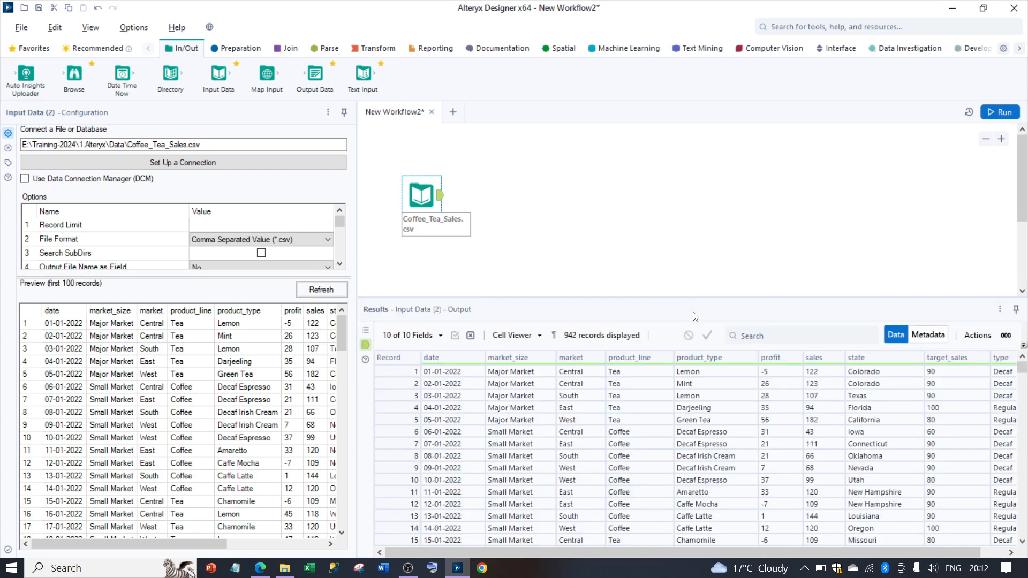
{"action": "left_click_drag", "start_coordinate": [573, 553], "coordinate": [518, 557]}
{"action": "left_click_drag", "start_coordinate": [731, 555], "coordinate": [813, 552]}
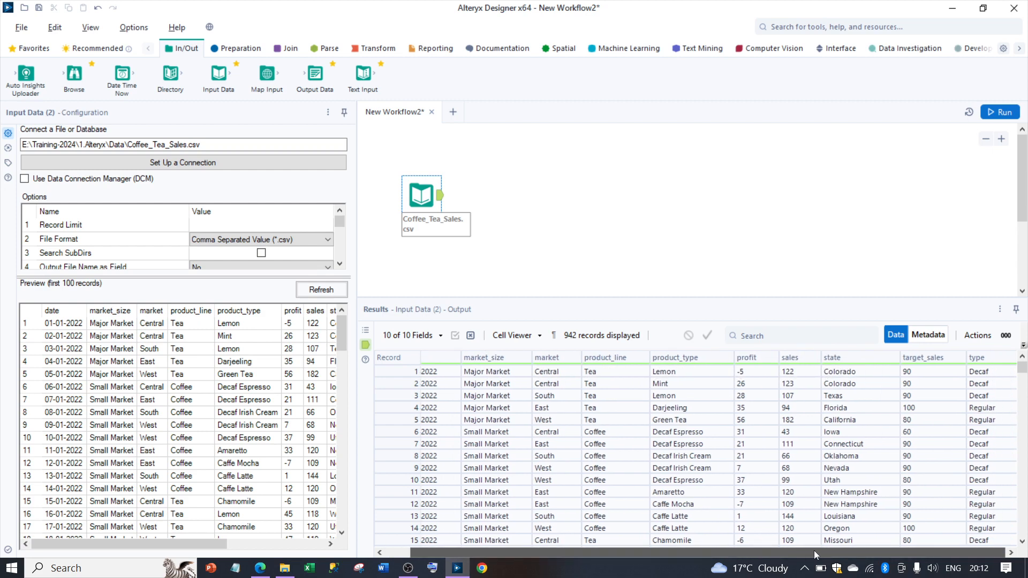
{"action": "left_click_drag", "start_coordinate": [198, 550], "coordinate": [321, 545]}
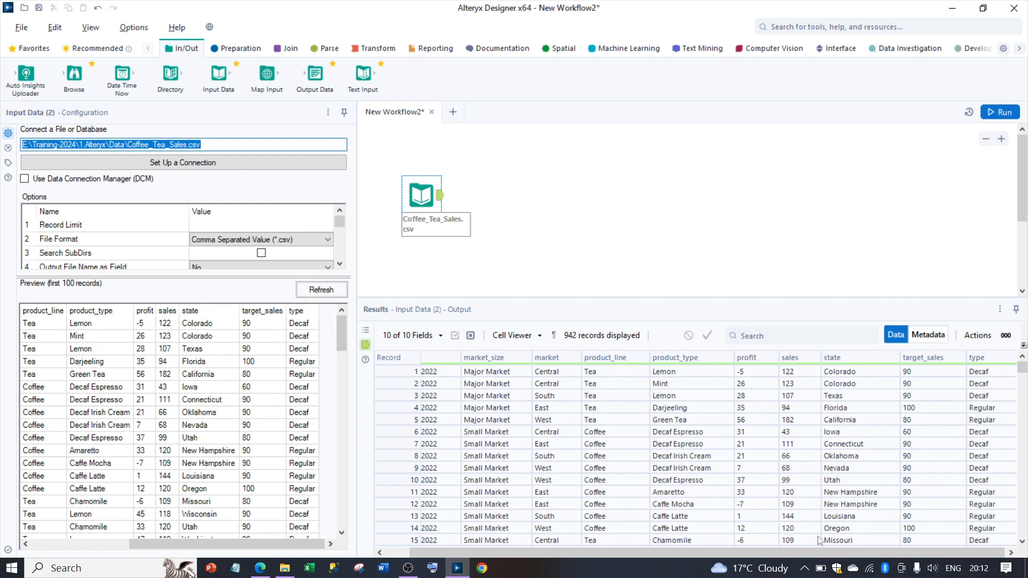
{"action": "left_click_drag", "start_coordinate": [770, 551], "coordinate": [689, 558]}
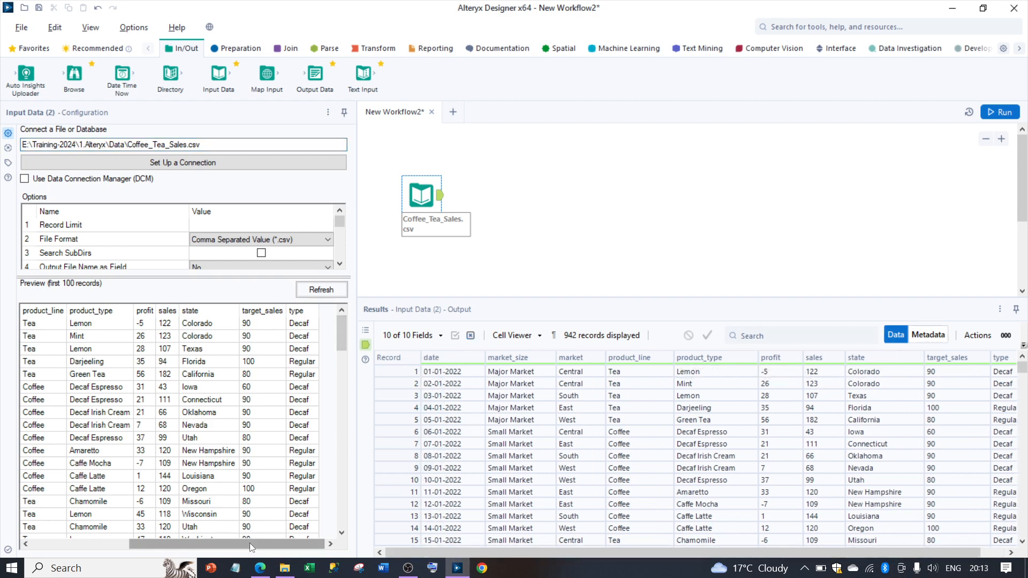
Step: Review the field types and sizes in the output's metadata, and return to the data records
{"action": "left_click_drag", "start_coordinate": [250, 543], "coordinate": [153, 543]}
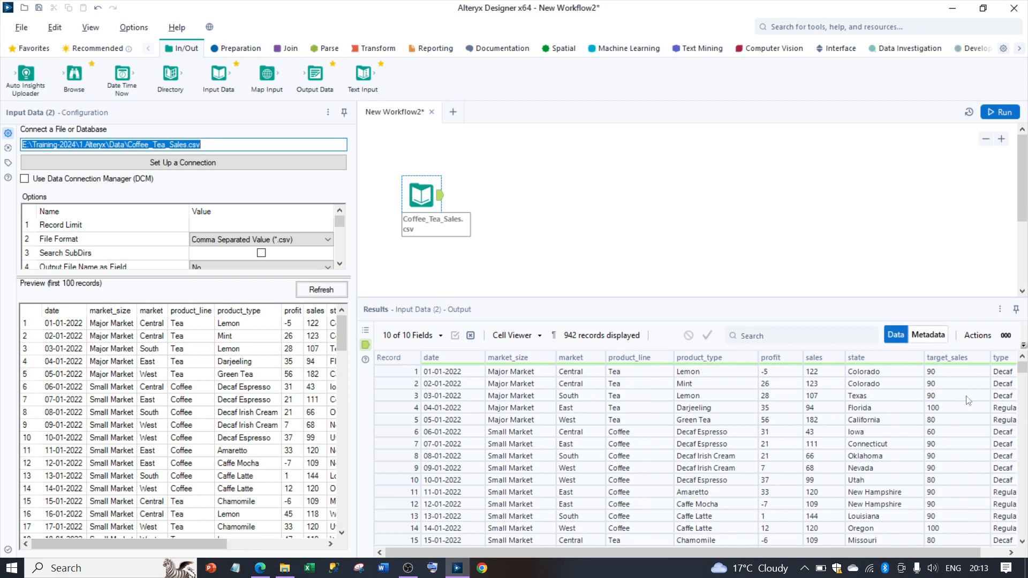
{"action": "left_click", "coordinate": [926, 336]}
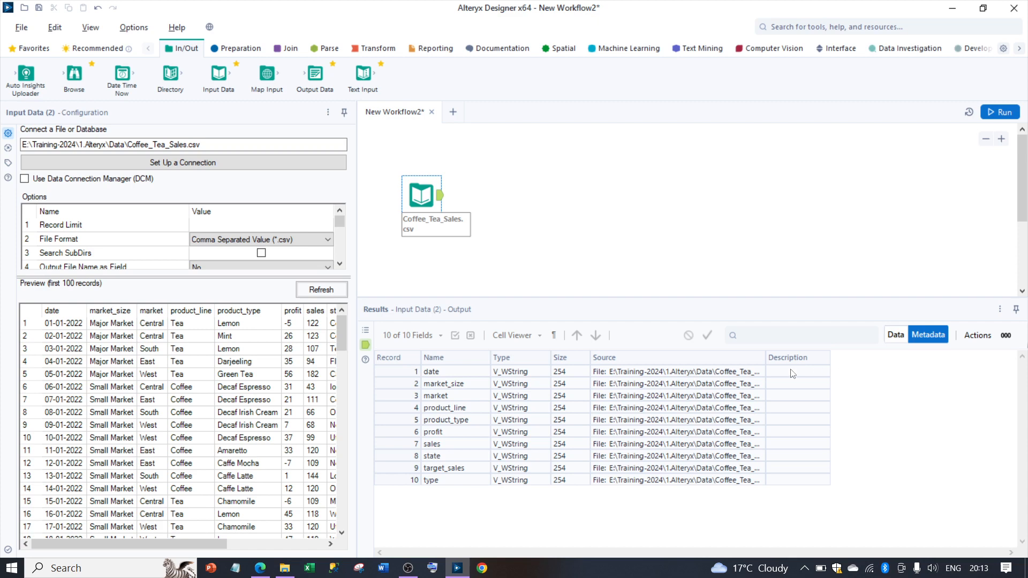
{"action": "left_click", "coordinate": [904, 336]}
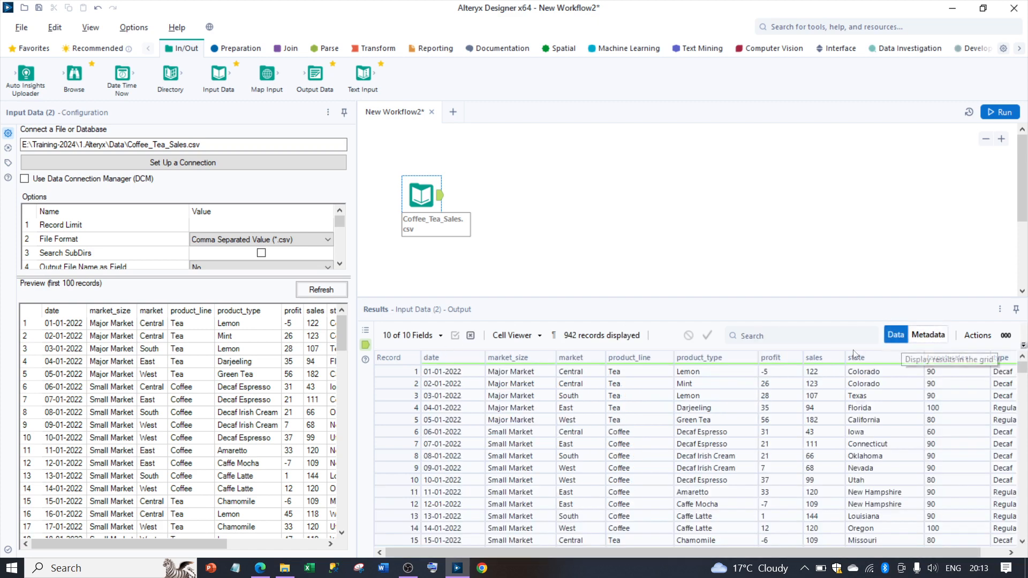
Step: Filter the output records in the results to those whose market equals East
{"action": "right_click", "coordinate": [603, 362]}
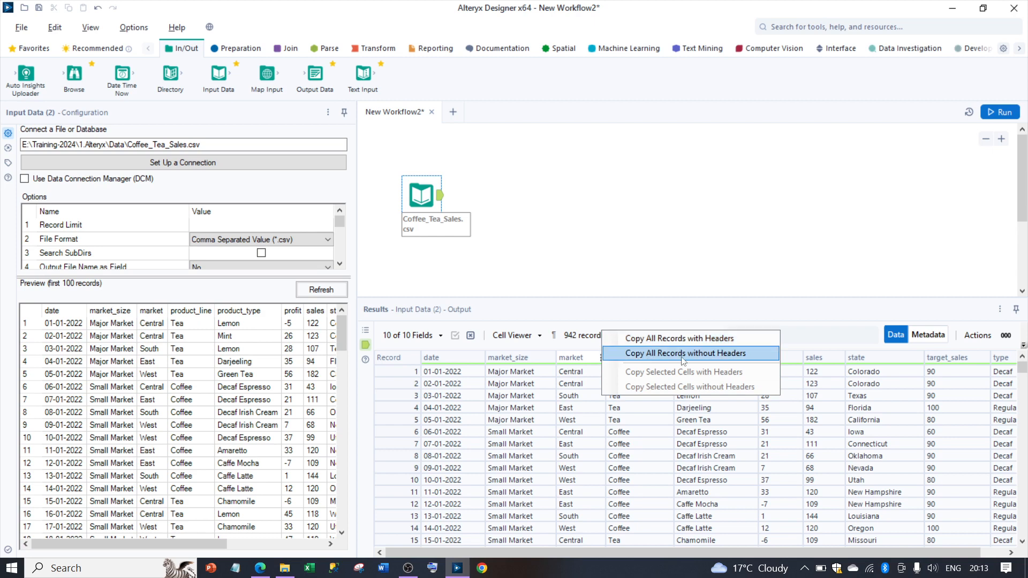
{"action": "left_click", "coordinate": [680, 208]}
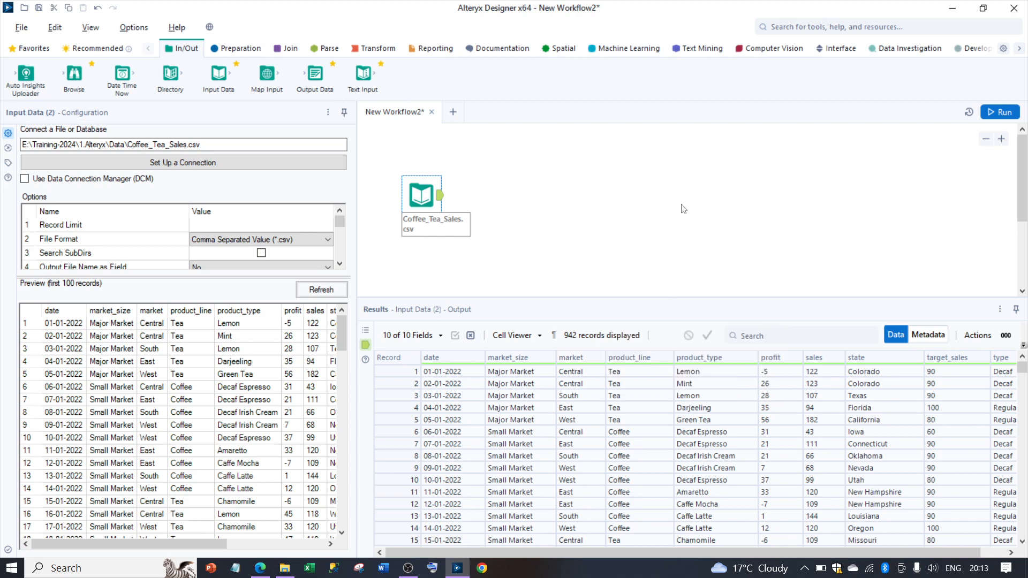
{"action": "left_click", "coordinate": [440, 198]}
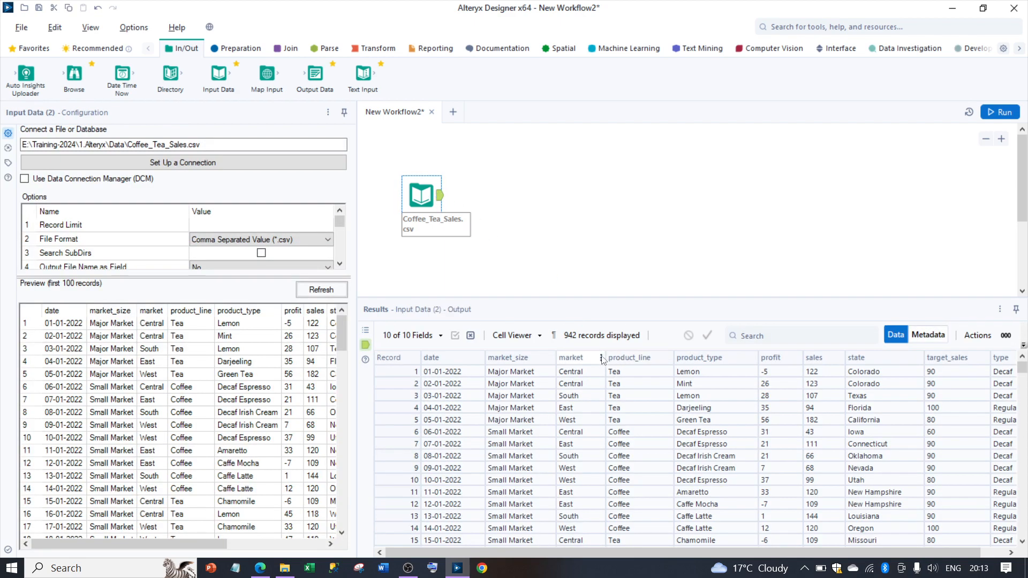
{"action": "right_click", "coordinate": [603, 360]}
{"action": "left_click", "coordinate": [601, 358]}
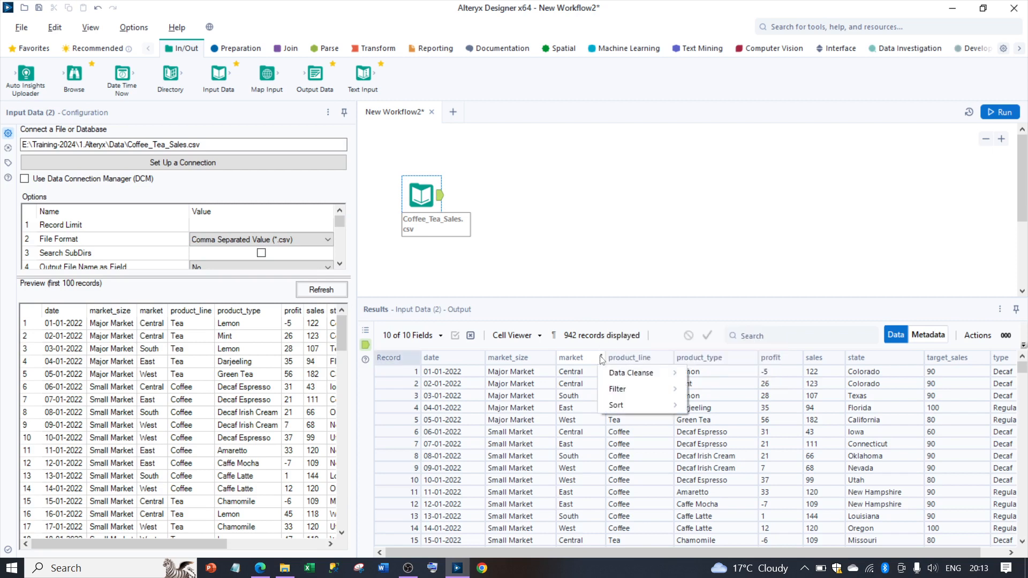
{"action": "mouse_move", "coordinate": [641, 375]}
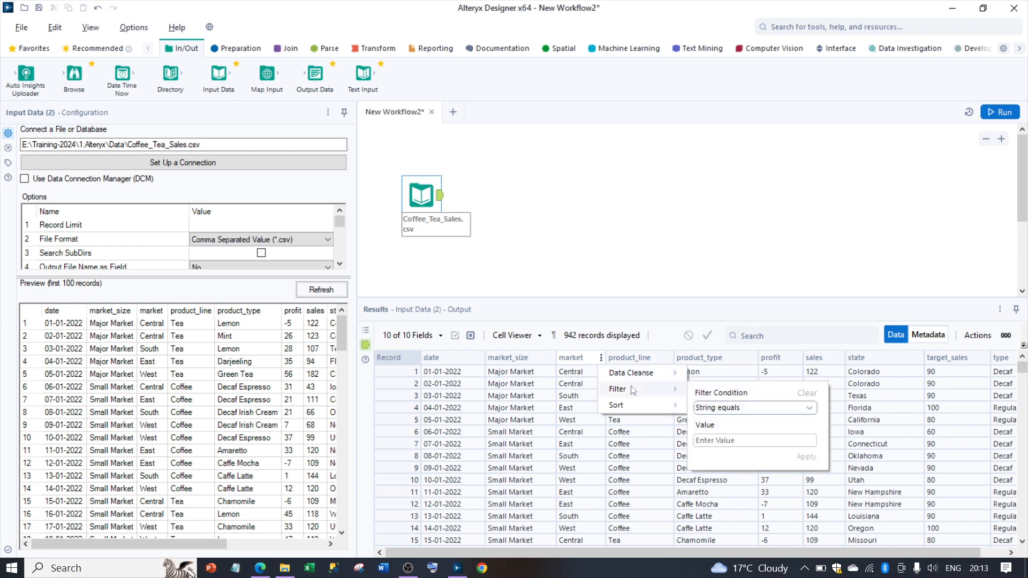
{"action": "left_click", "coordinate": [732, 440]}
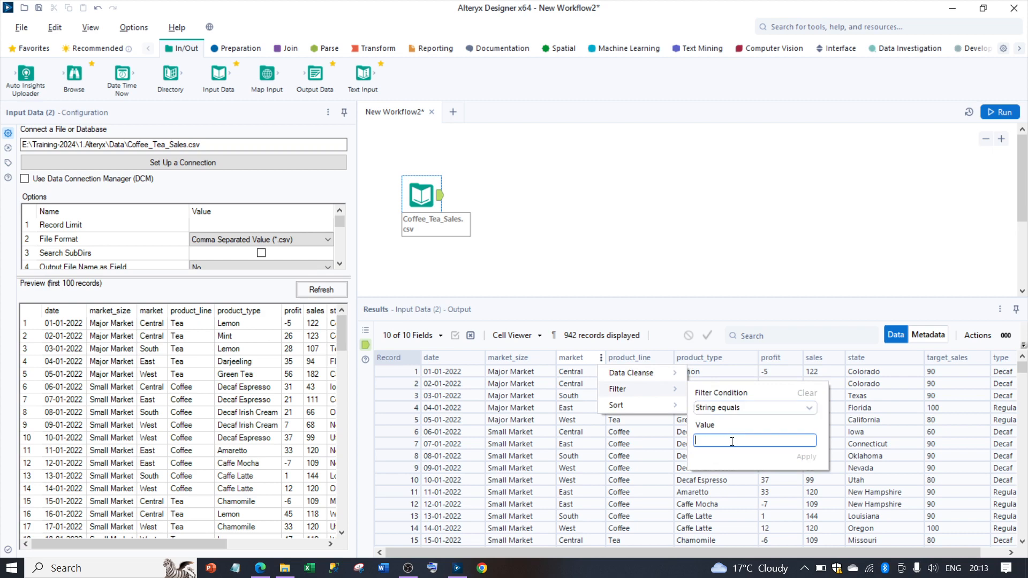
{"action": "type", "text": "East"}
{"action": "left_click", "coordinate": [803, 457]}
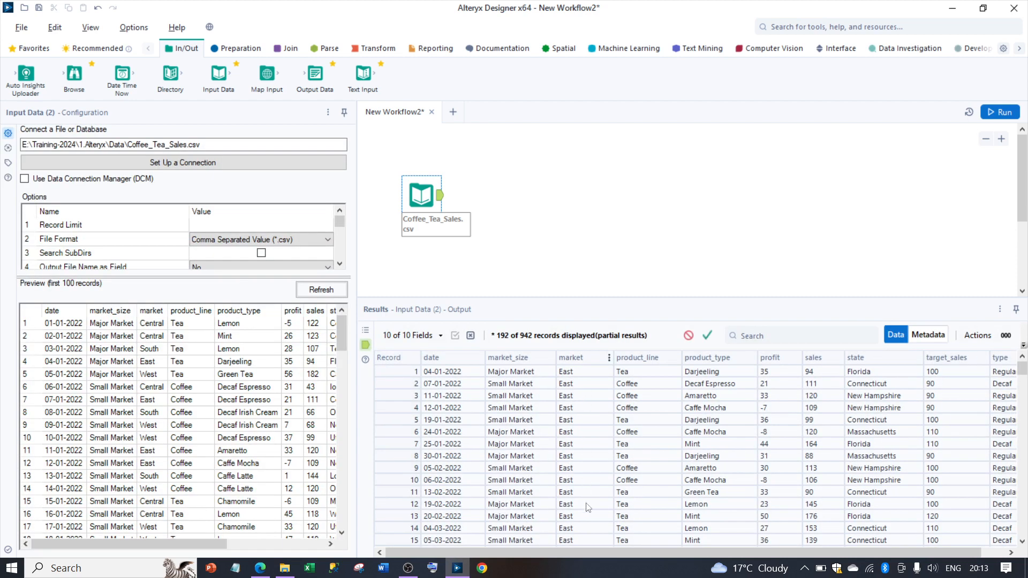
Step: Clear the East filter from the market column in the results
{"action": "left_click", "coordinate": [609, 359]}
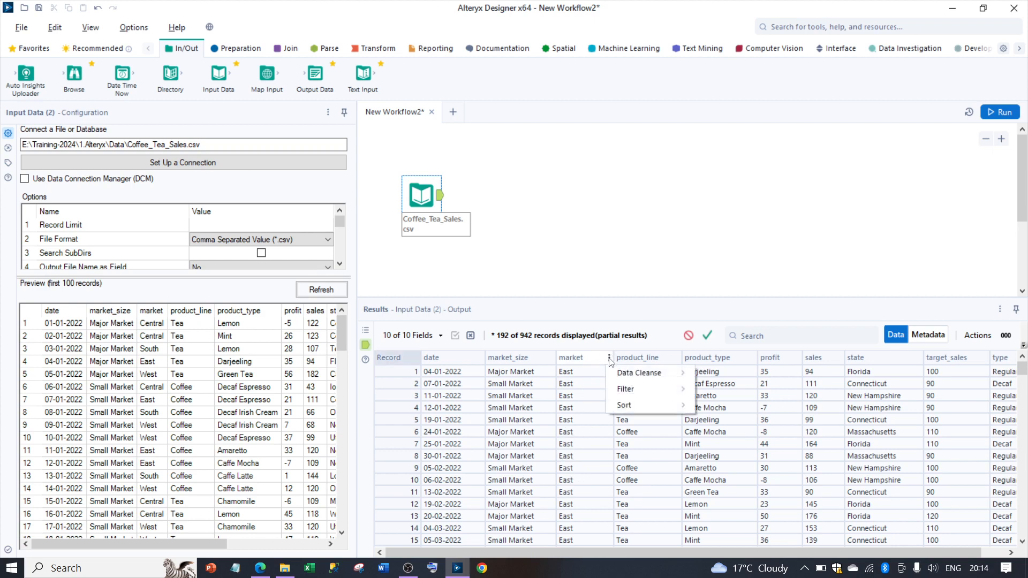
{"action": "mouse_move", "coordinate": [626, 397]}
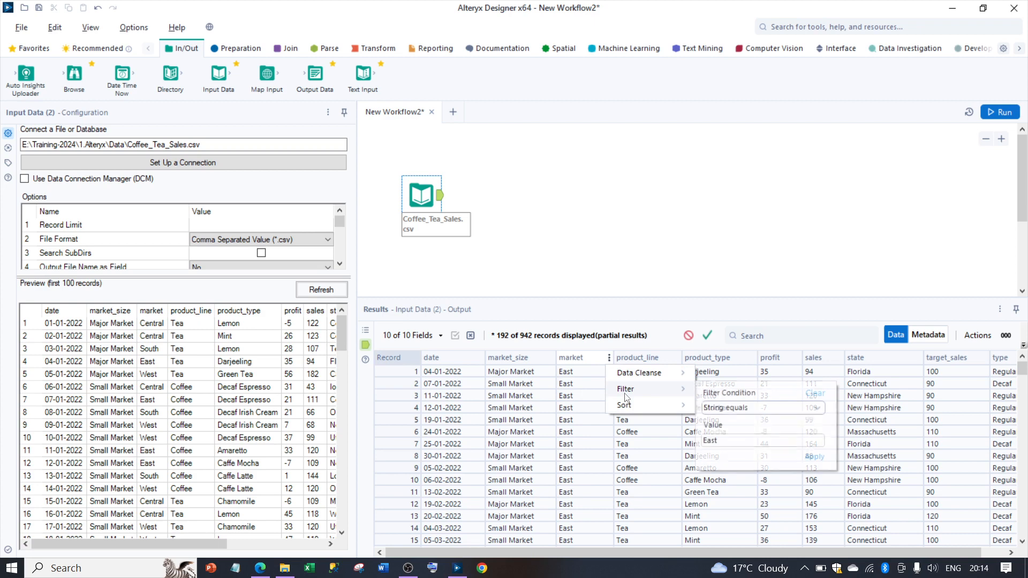
{"action": "left_click", "coordinate": [816, 396]}
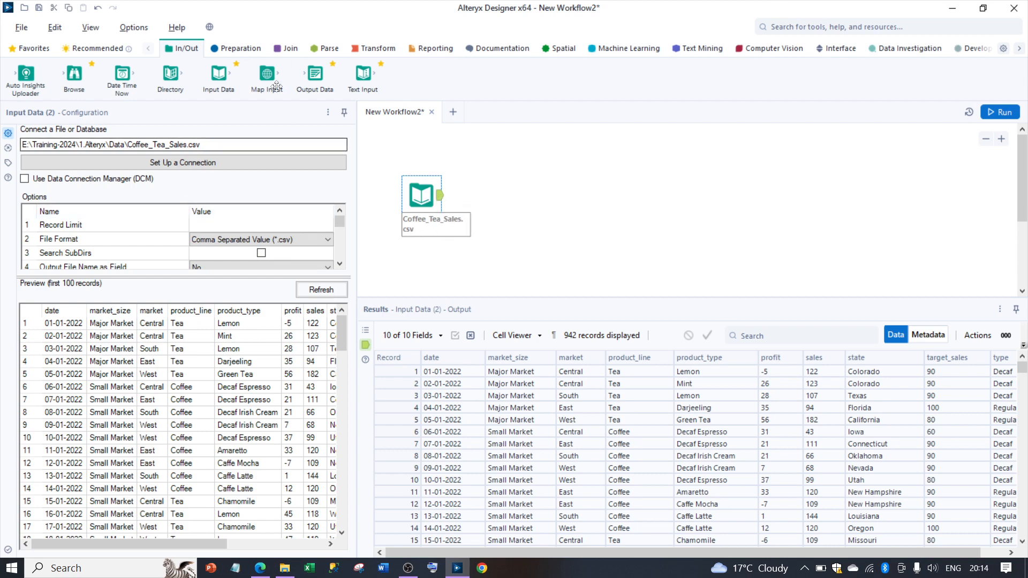
Step: Add an Auto Field tool connected after the Coffee_Tea_Sales.csv input and show its input metadata
{"action": "left_click", "coordinate": [247, 54]}
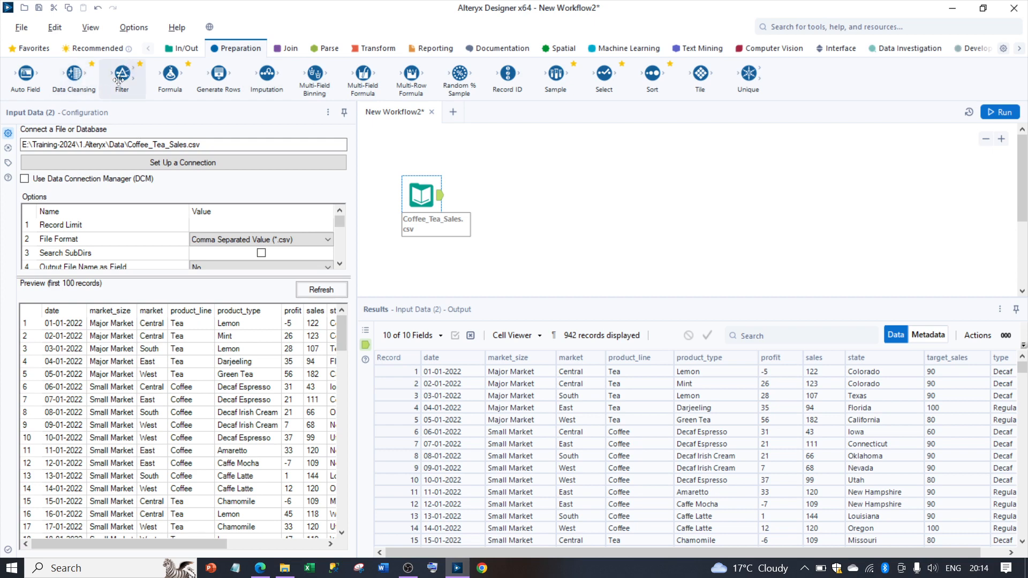
{"action": "left_click_drag", "start_coordinate": [26, 73], "coordinate": [515, 196]}
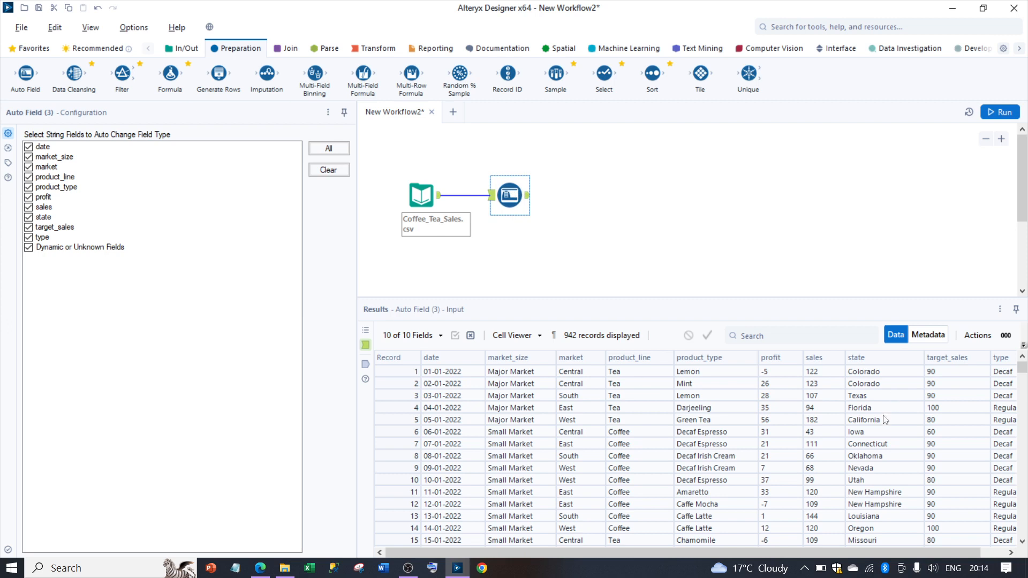
{"action": "left_click", "coordinate": [928, 334]}
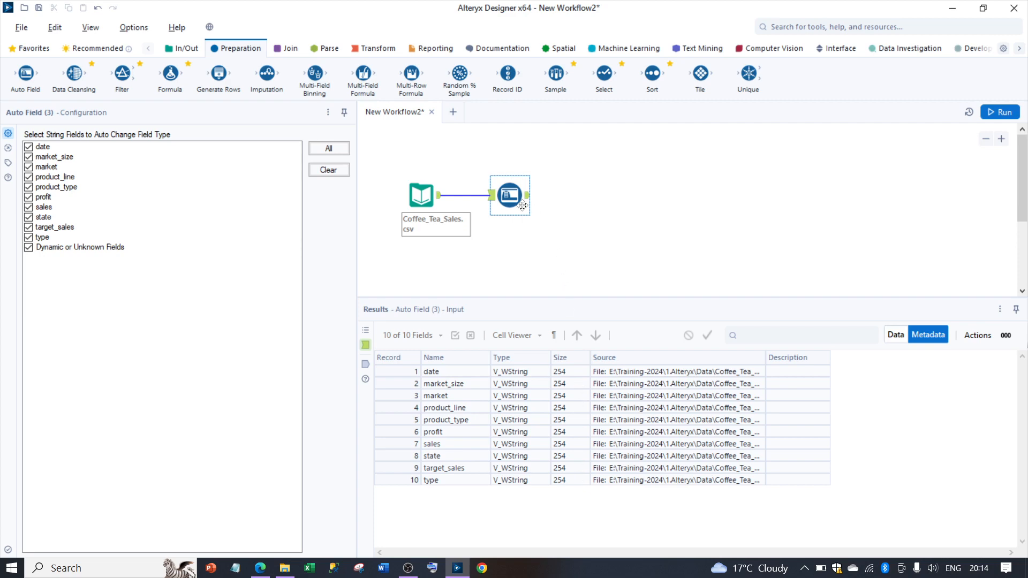
Step: Run the workflow, dismiss the completion message and examine the Auto Field tool's output field types
{"action": "left_click", "coordinate": [1006, 116]}
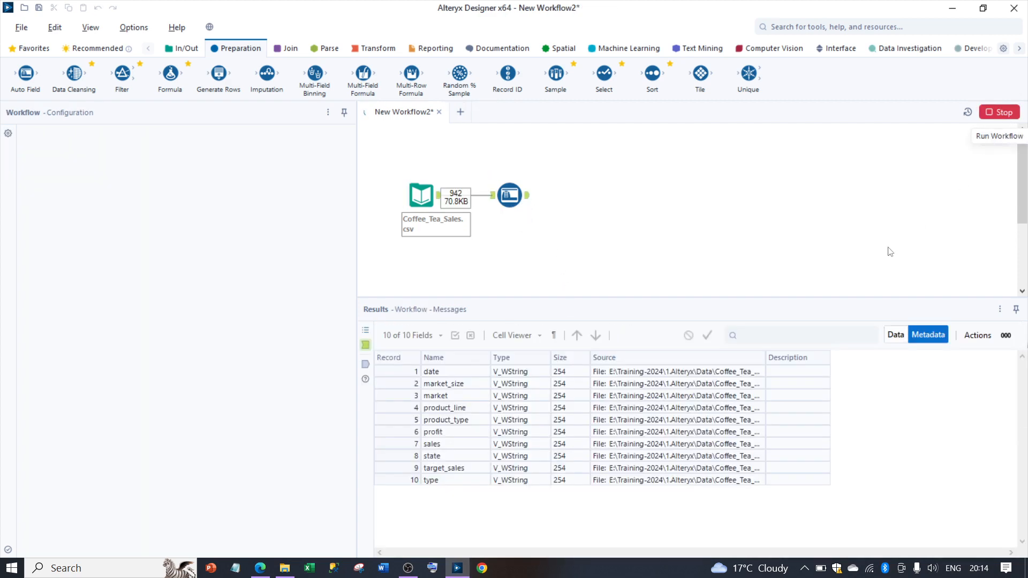
{"action": "left_click", "coordinate": [632, 232]}
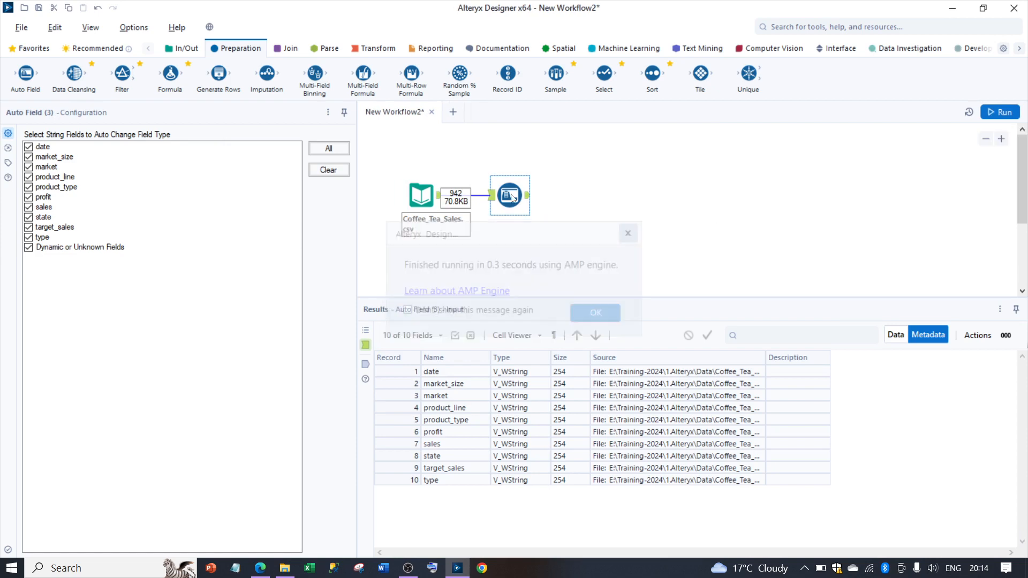
{"action": "left_click", "coordinate": [528, 198]}
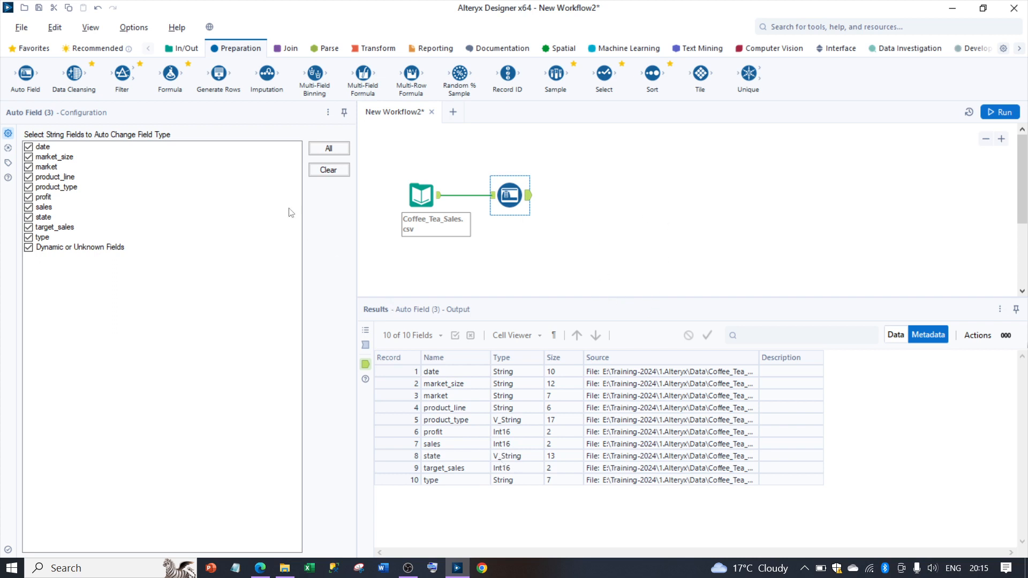
Step: Connect a Filter tool after the Auto Field tool and show the data records of the Auto Field output
{"action": "left_click_drag", "start_coordinate": [135, 93], "coordinate": [608, 196]}
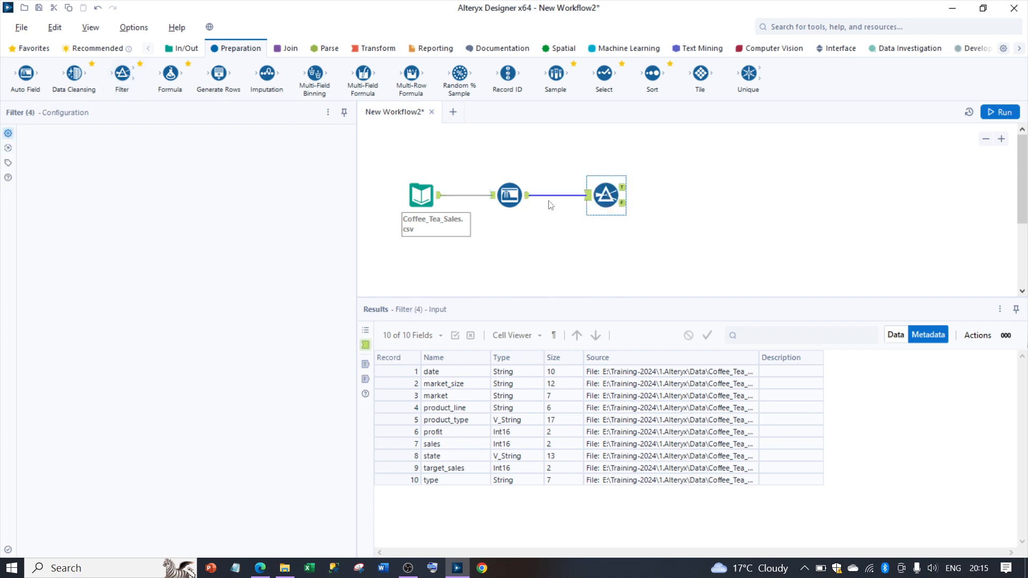
{"action": "left_click", "coordinate": [526, 201]}
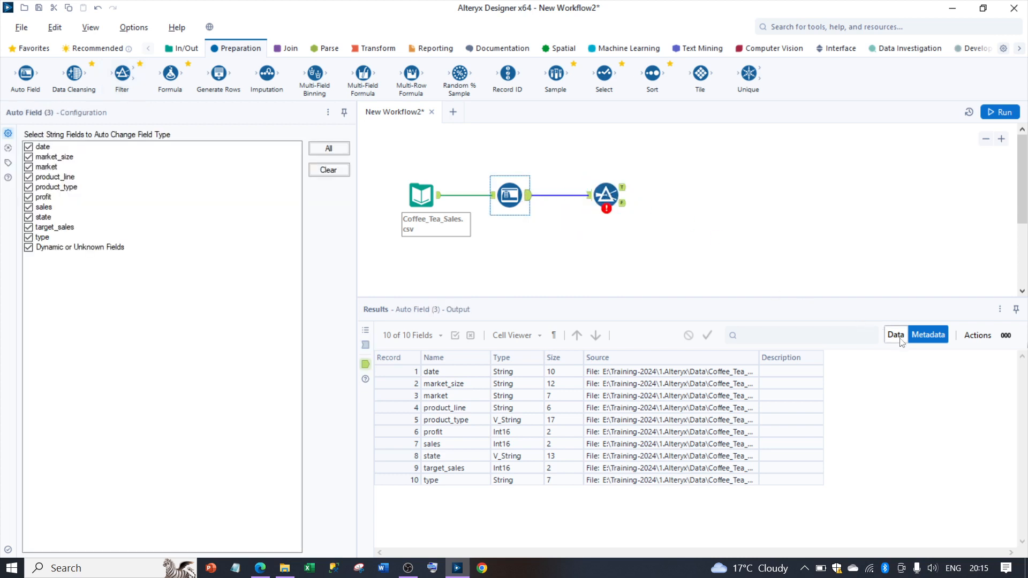
{"action": "left_click", "coordinate": [901, 339]}
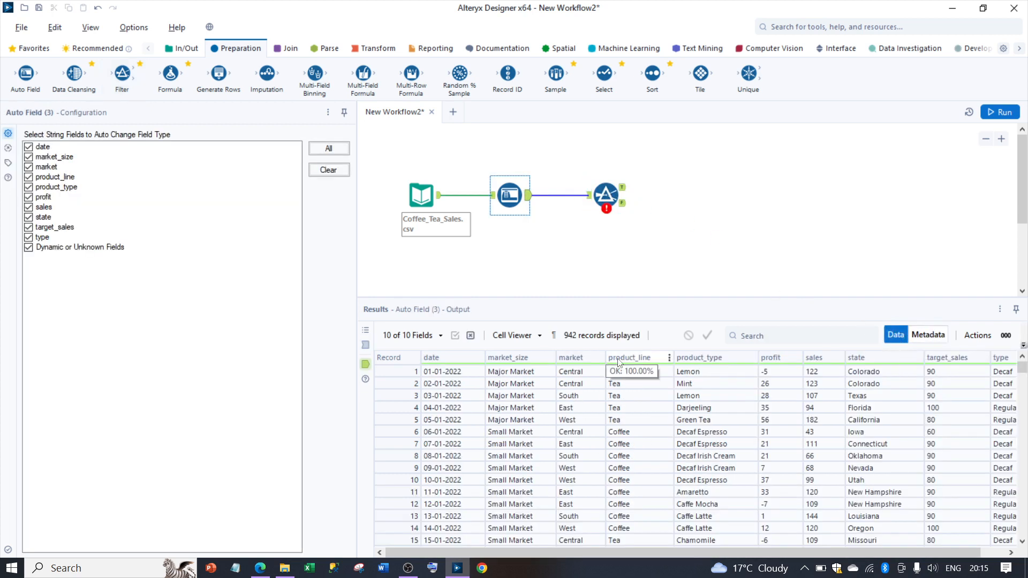
{"action": "left_click", "coordinate": [604, 188]}
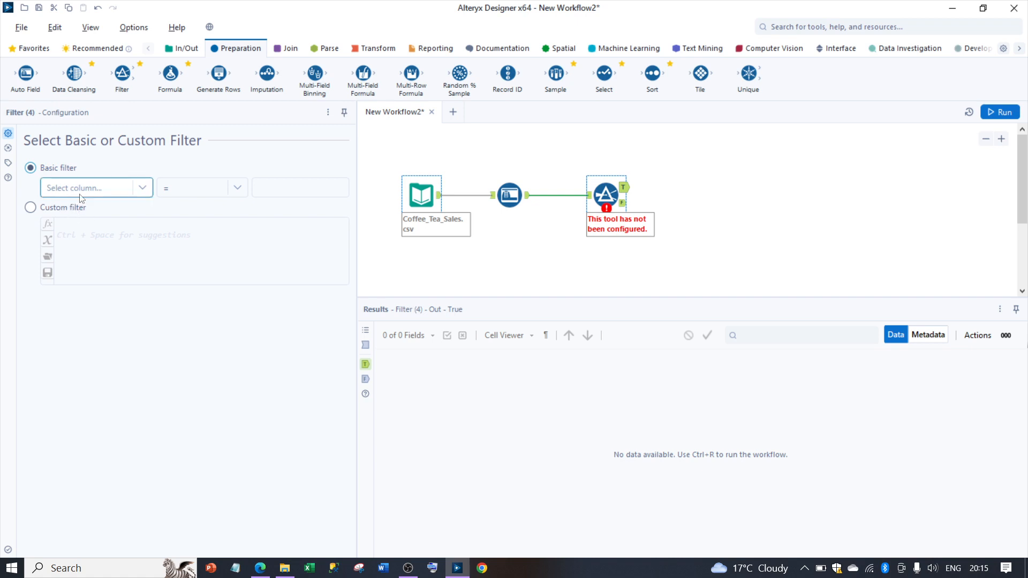
{"action": "left_click", "coordinate": [83, 192]}
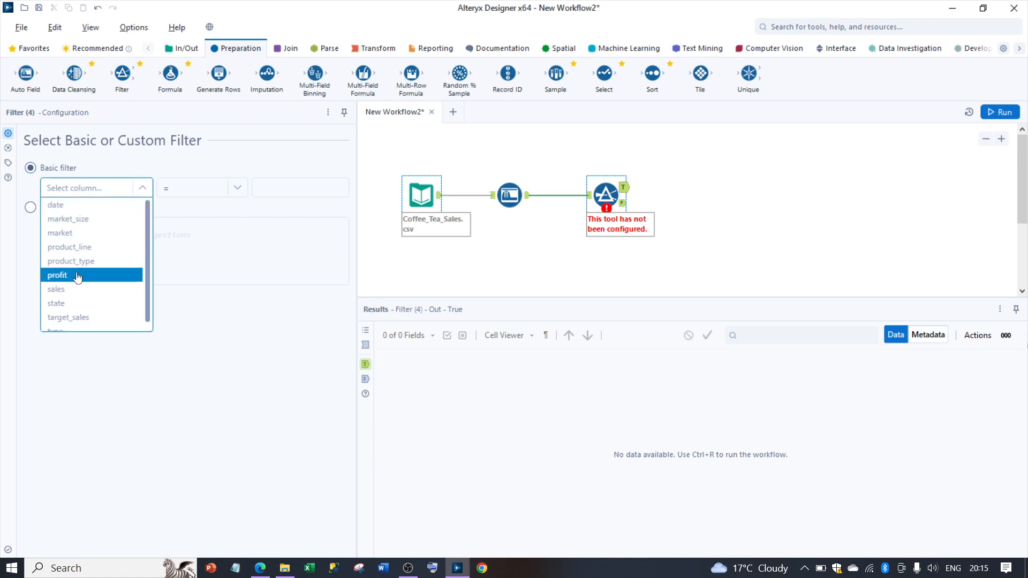
{"action": "left_click", "coordinate": [78, 236]}
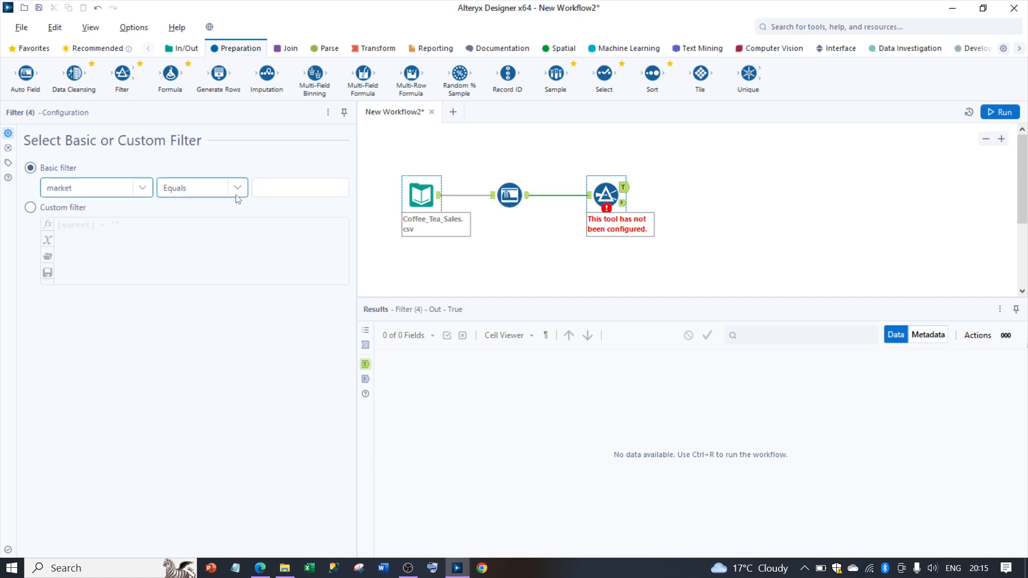
{"action": "left_click", "coordinate": [143, 188]}
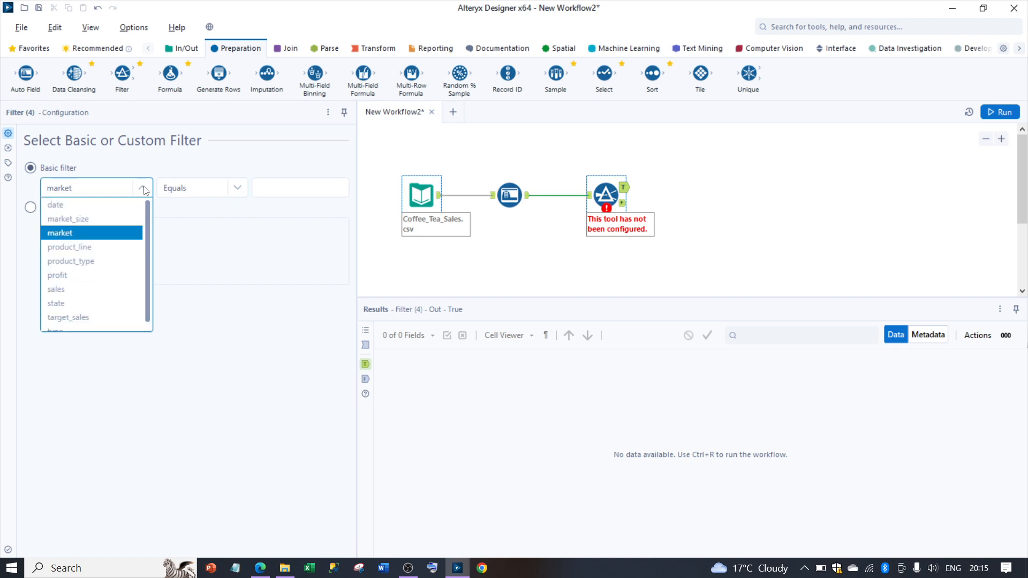
{"action": "left_click", "coordinate": [104, 259]}
{"action": "left_click", "coordinate": [509, 195]}
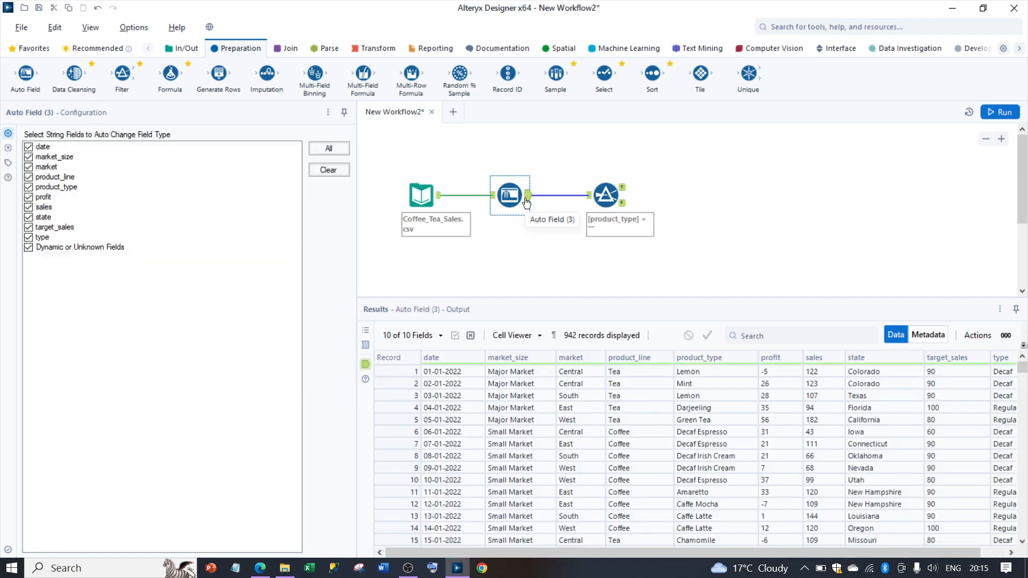
Step: Set the Filter tool's basic filter to product_line Equals Tea, run the workflow and dismiss the completion message
{"action": "left_click", "coordinate": [605, 194]}
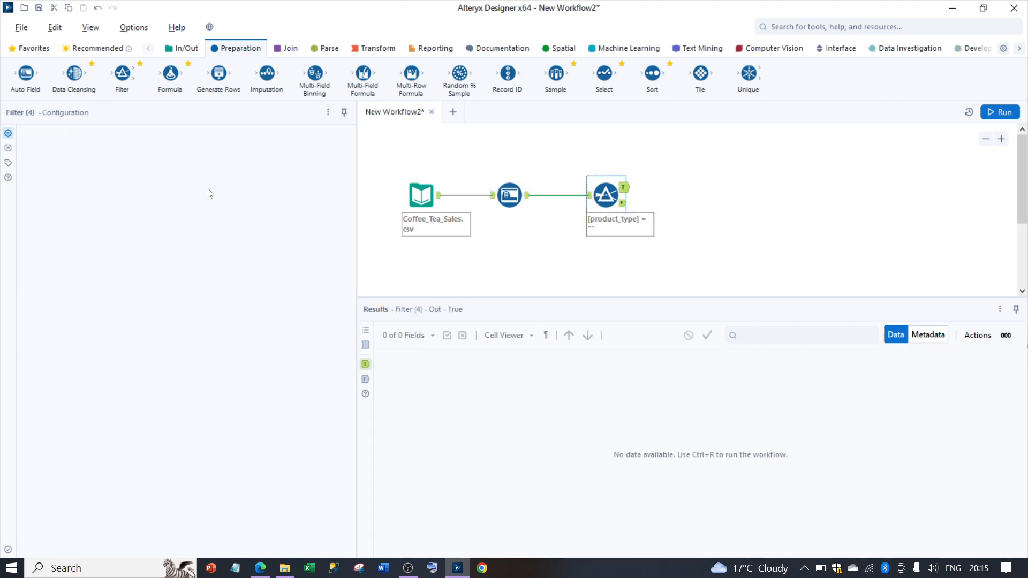
{"action": "left_click", "coordinate": [141, 188]}
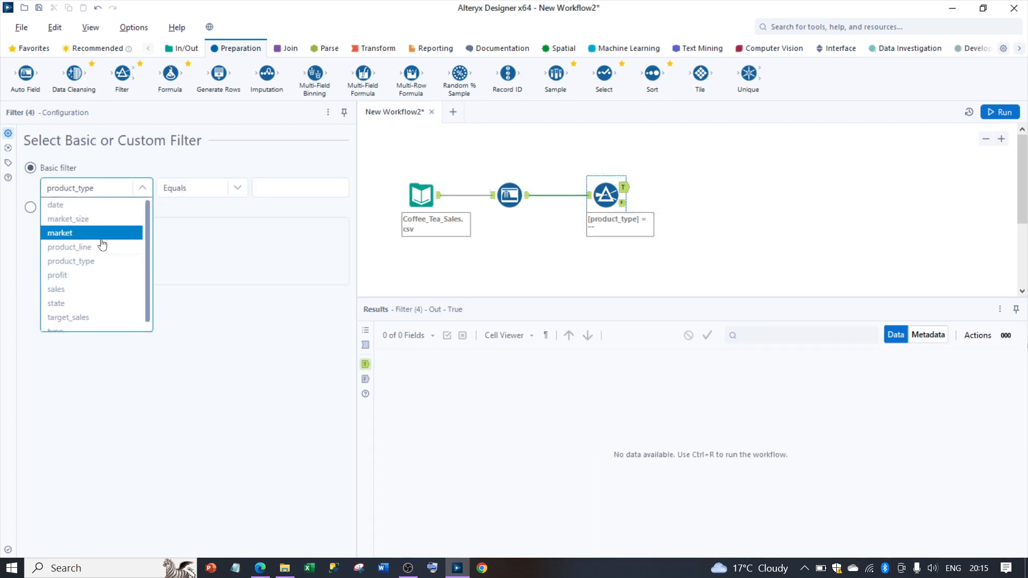
{"action": "left_click", "coordinate": [102, 247]}
{"action": "left_click", "coordinate": [272, 191]}
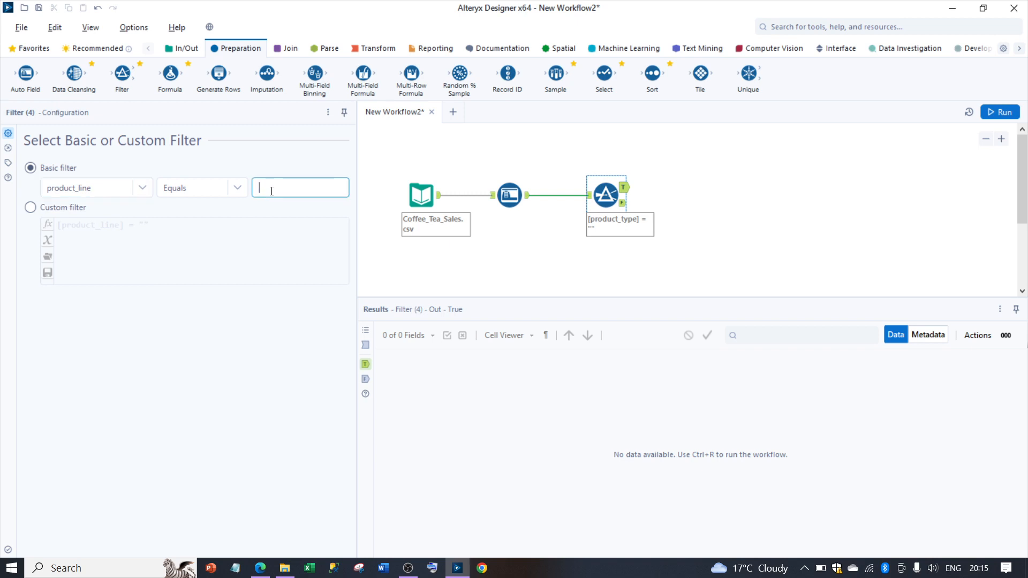
{"action": "type", "text": "Tea"}
{"action": "left_click", "coordinate": [1000, 112]}
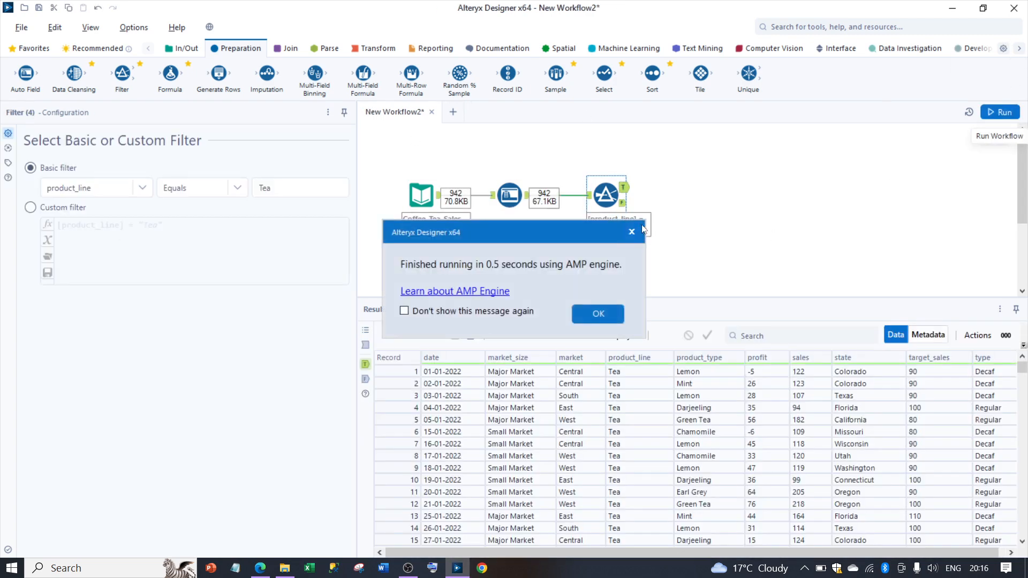
{"action": "left_click", "coordinate": [631, 232]}
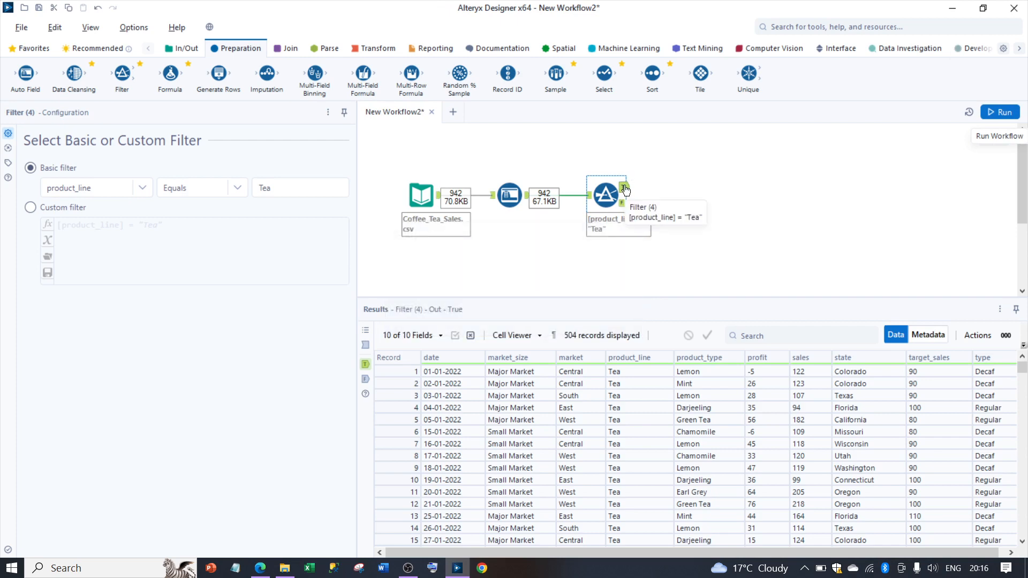
Step: Compare the records in the Filter tool's True and False outputs
{"action": "left_click", "coordinate": [623, 205]}
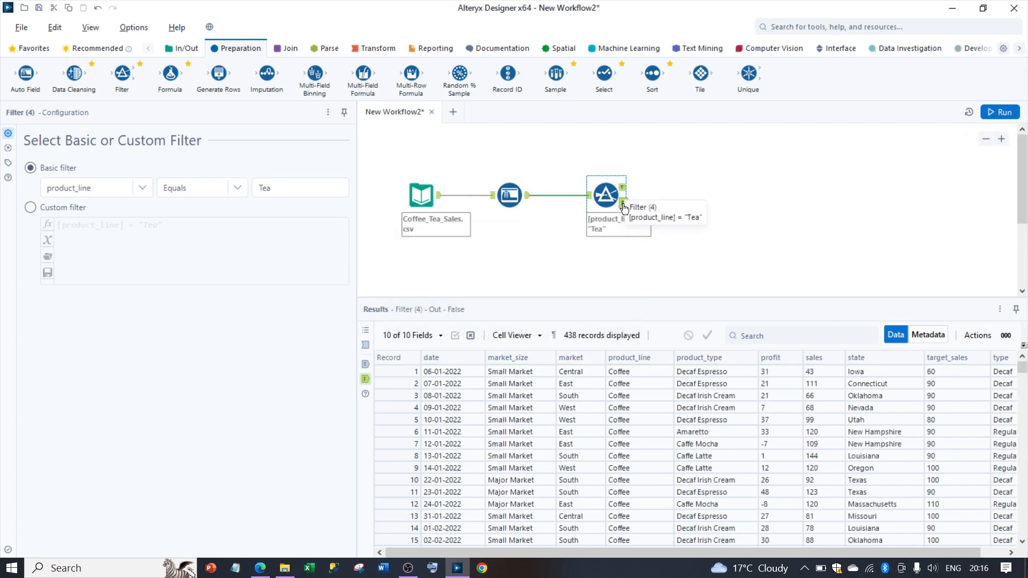
{"action": "left_click", "coordinate": [624, 188]}
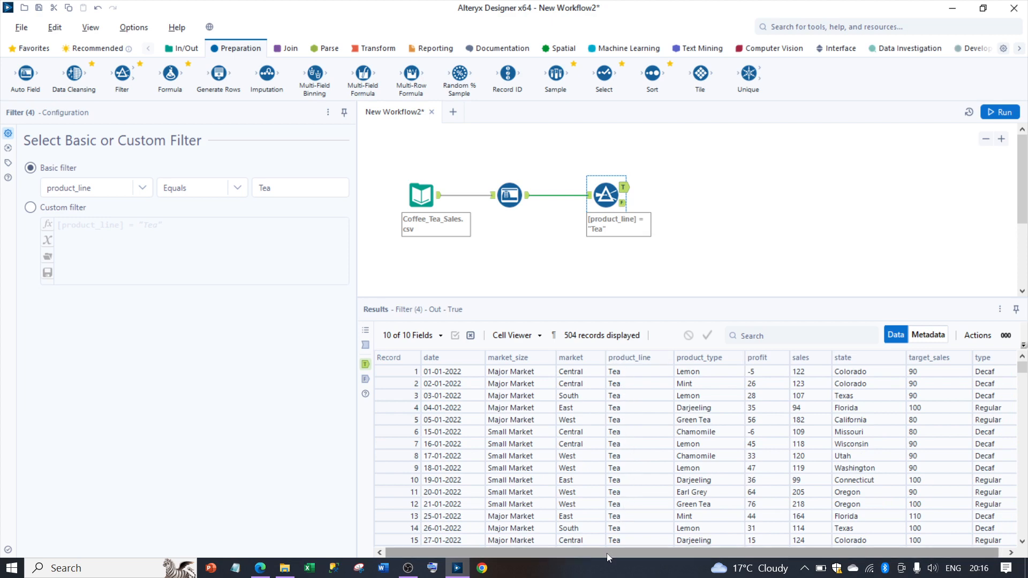
{"action": "left_click", "coordinate": [625, 205]}
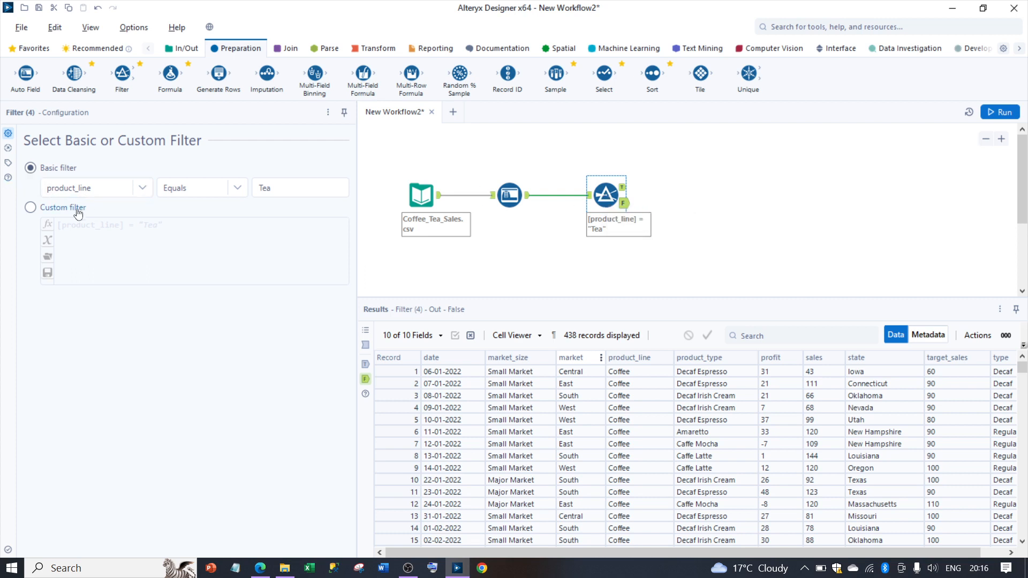
Step: Switch the Filter tool to a custom filter with the expression [product_line] = "Tea" AND [sales] > 500
{"action": "left_click", "coordinate": [30, 209]}
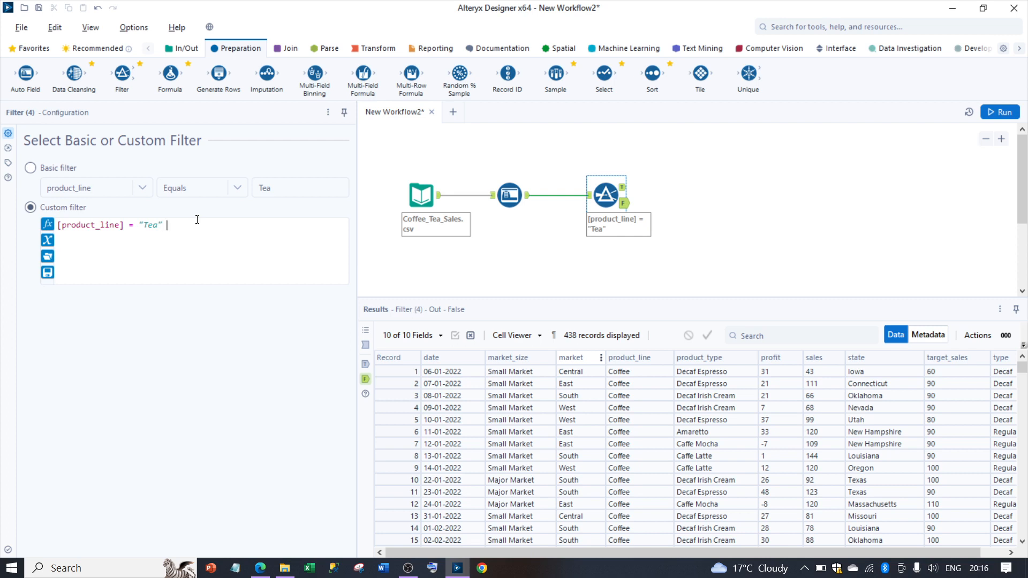
{"action": "type", "text": "sal"}
{"action": "key", "text": "Return"}
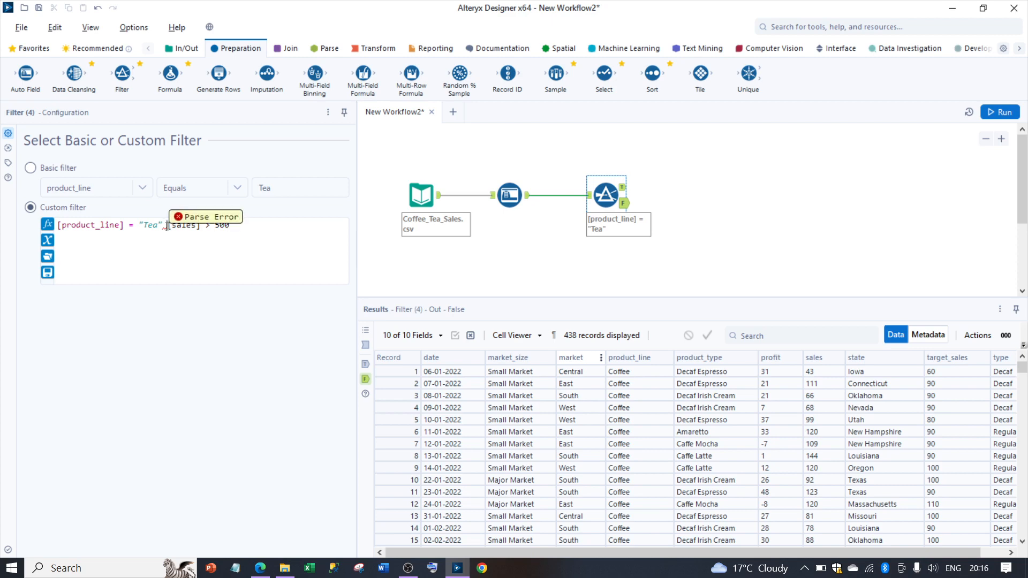
{"action": "type", "text": "AND"}
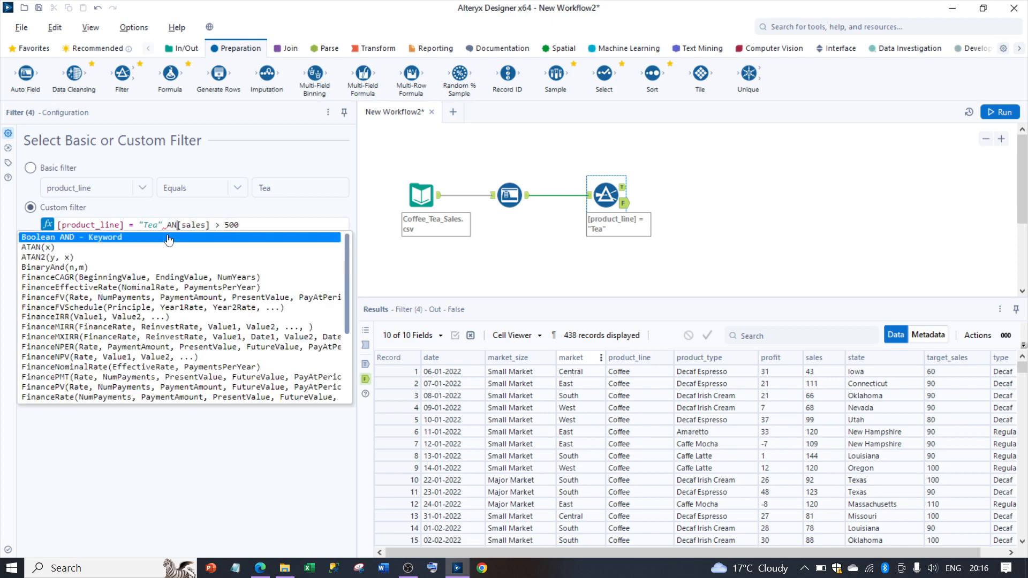
{"action": "key", "text": "Return"}
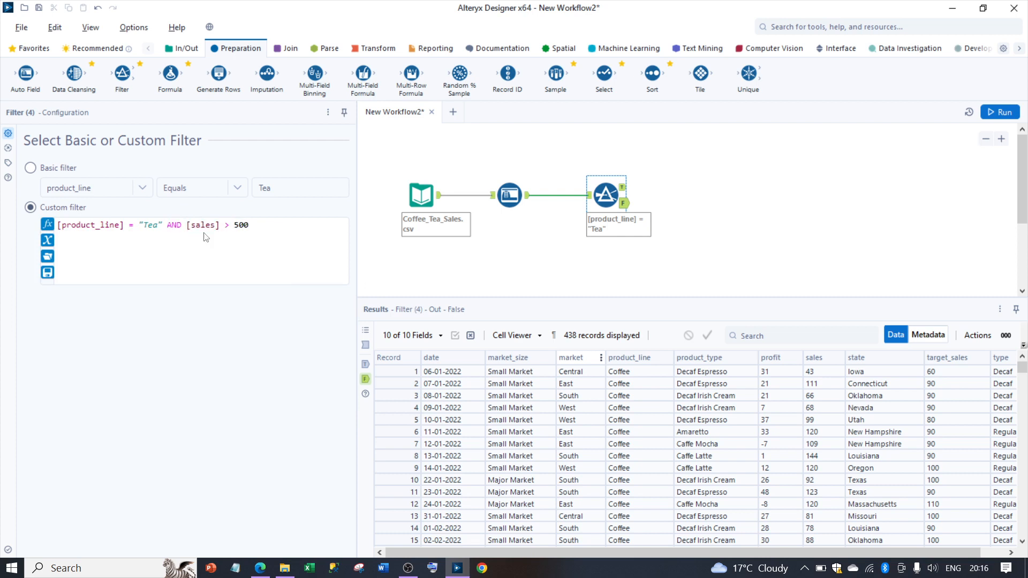
Step: Run the workflow, dismiss the completion message and review the records in the Filter tool's True output
{"action": "left_click", "coordinate": [999, 114]}
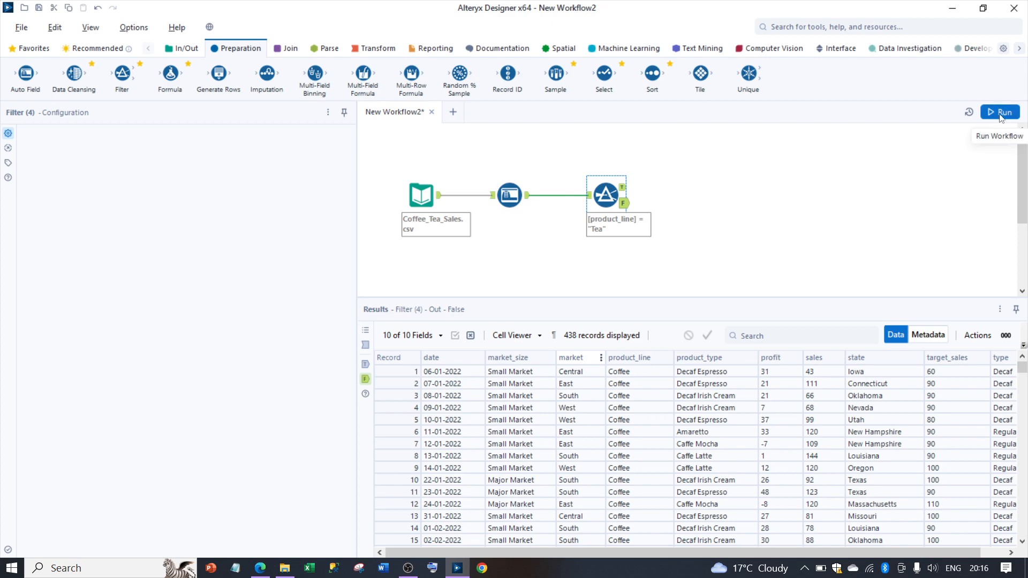
{"action": "left_click", "coordinate": [606, 195]}
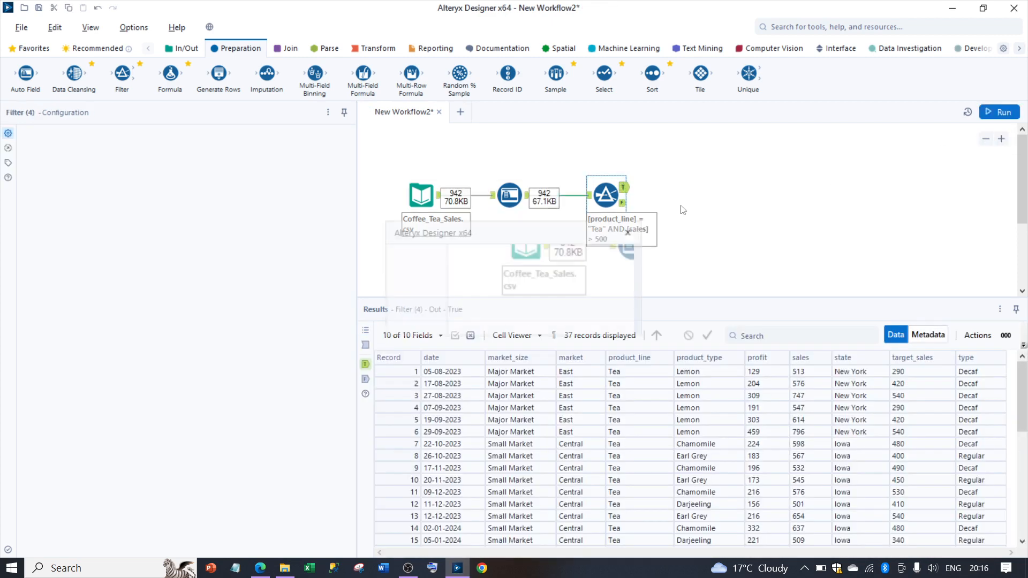
{"action": "left_click", "coordinate": [631, 233]}
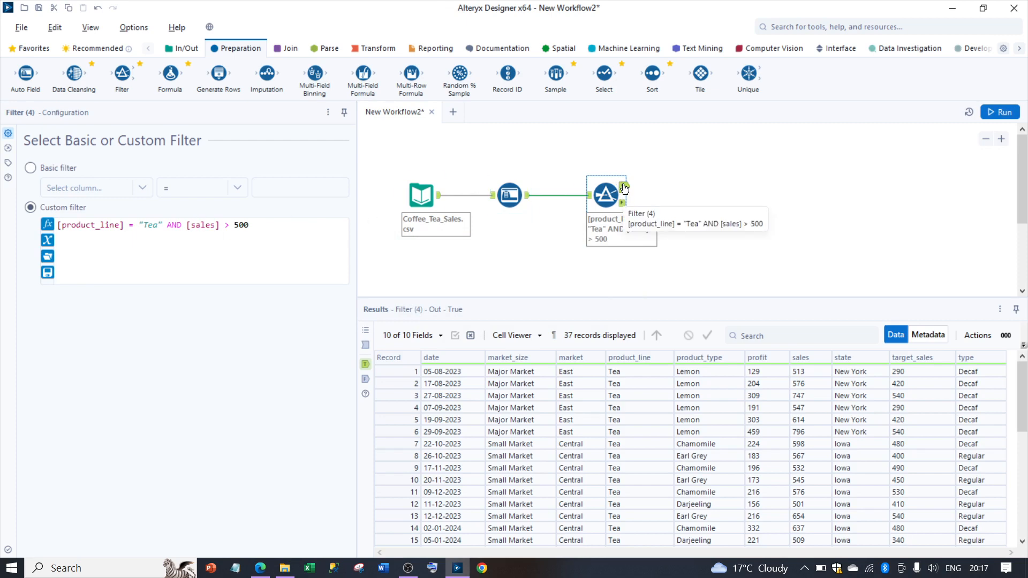
{"action": "left_click_drag", "start_coordinate": [1024, 401], "coordinate": [1023, 356]}
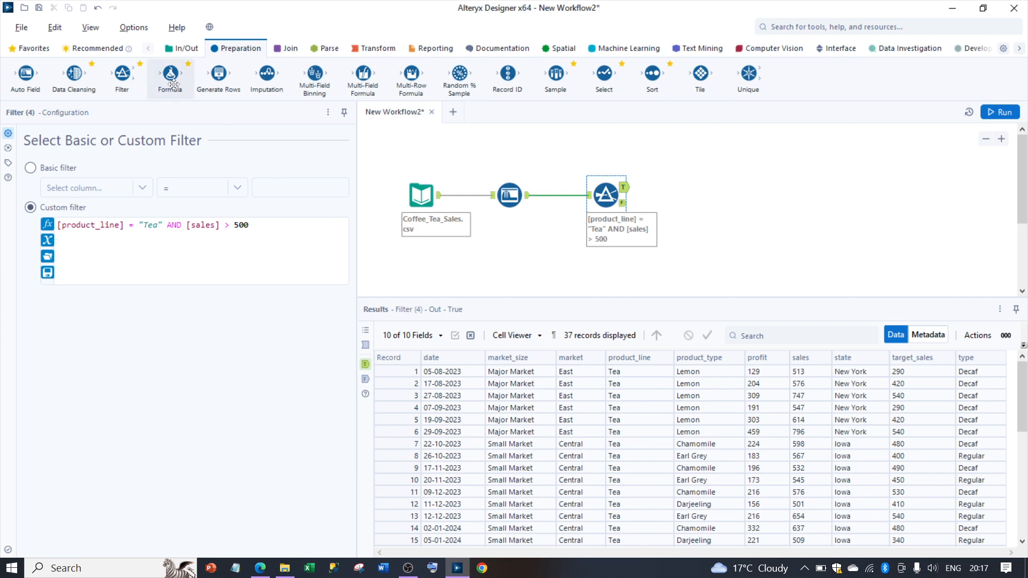
Step: Connect a Formula tool to the Filter tool's True output and choose product_type as its output column
{"action": "left_click_drag", "start_coordinate": [172, 81], "coordinate": [716, 186]}
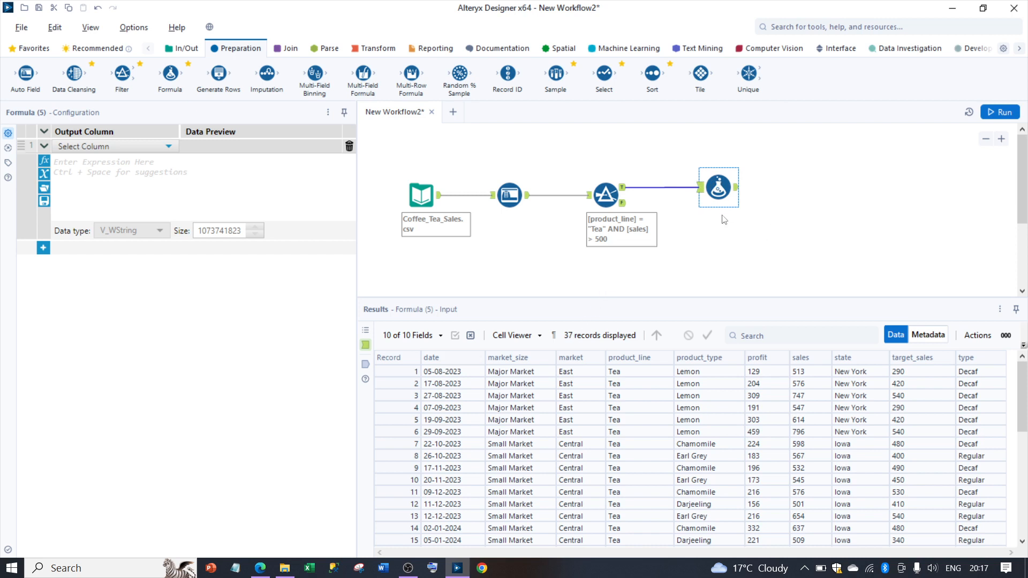
{"action": "left_click", "coordinate": [111, 150]}
{"action": "left_click", "coordinate": [112, 150]}
{"action": "left_click", "coordinate": [111, 150]}
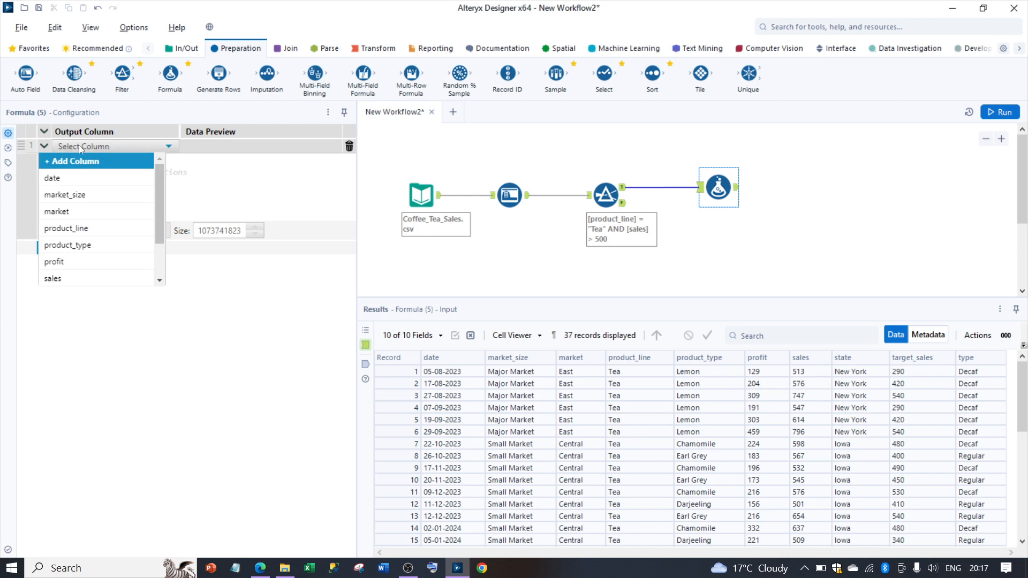
{"action": "left_click", "coordinate": [94, 245]}
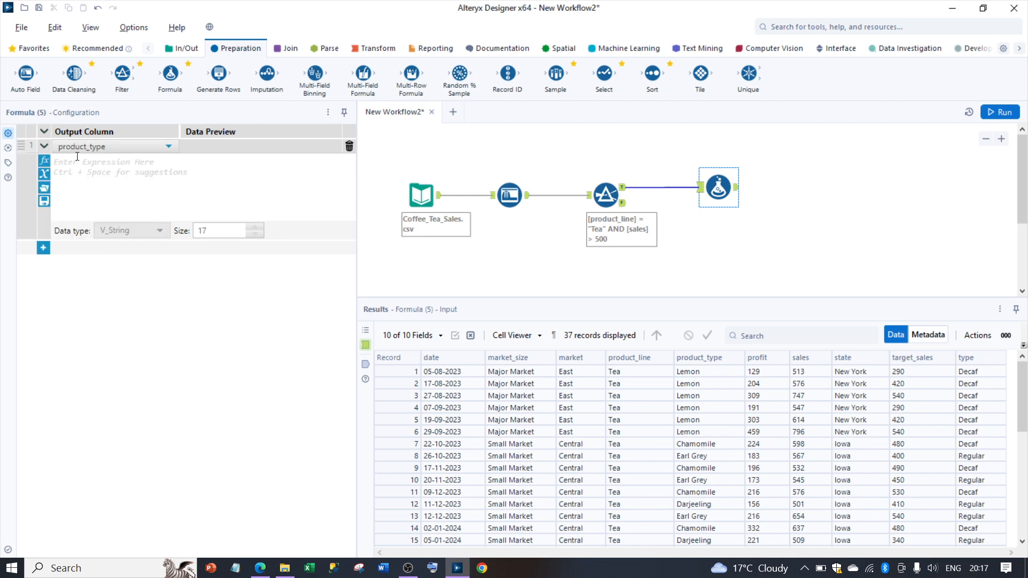
Step: Enter the expression Uppercase([product_type]) for the product_type output column
{"action": "type", "text": "upp"}
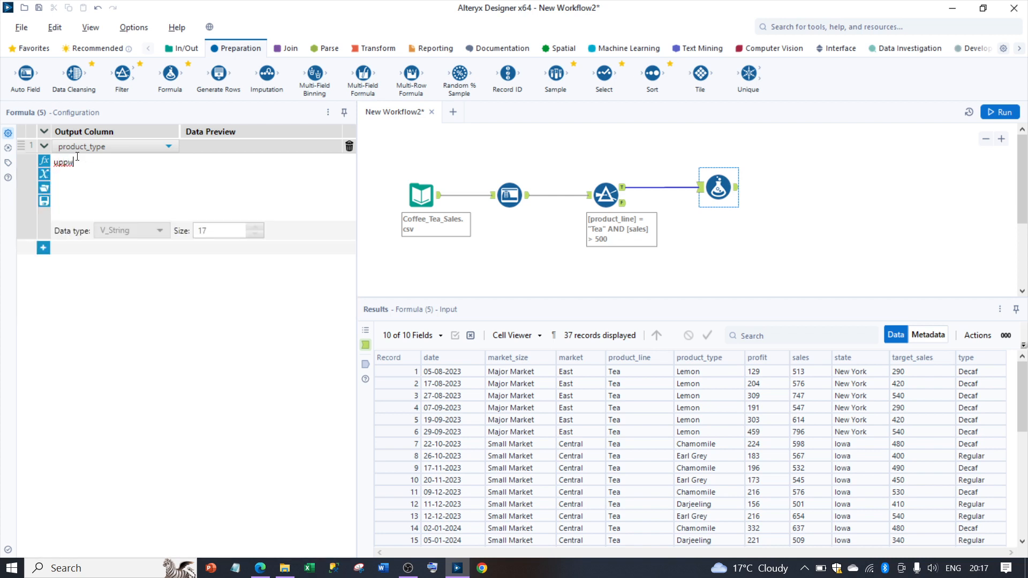
{"action": "key", "text": "Return"}
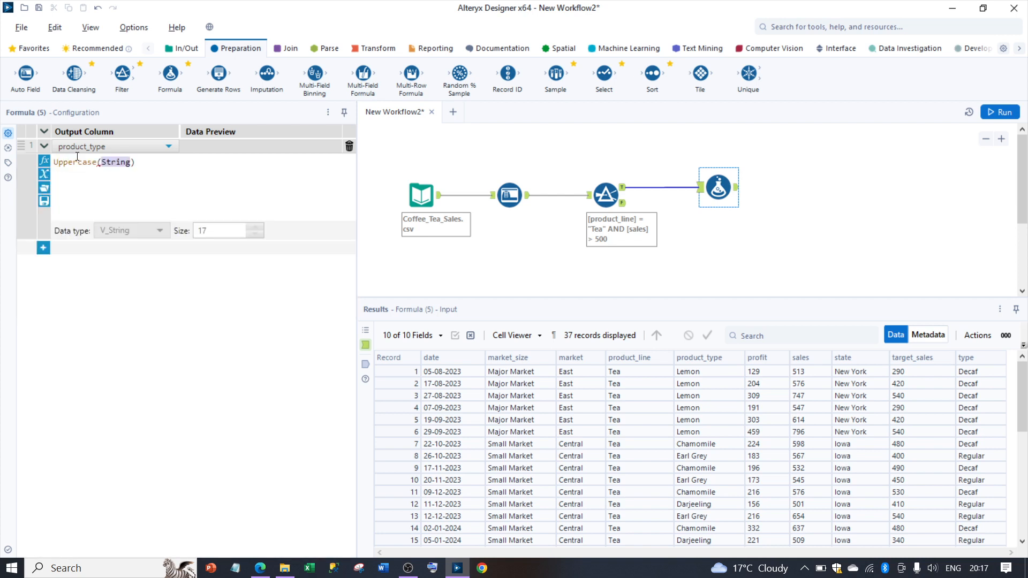
{"action": "key", "text": "BackSpace"}
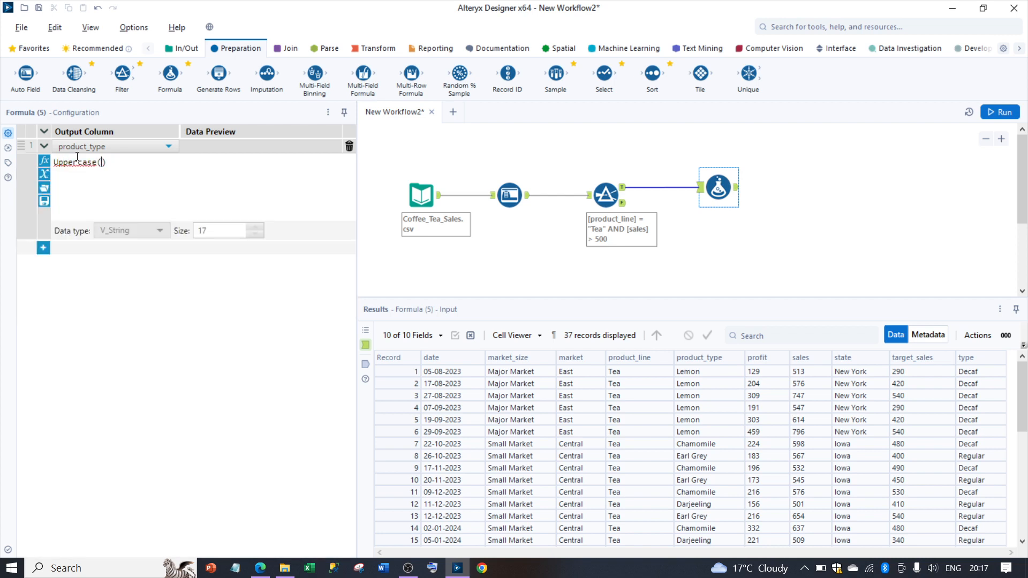
{"action": "type", "text": "pr"}
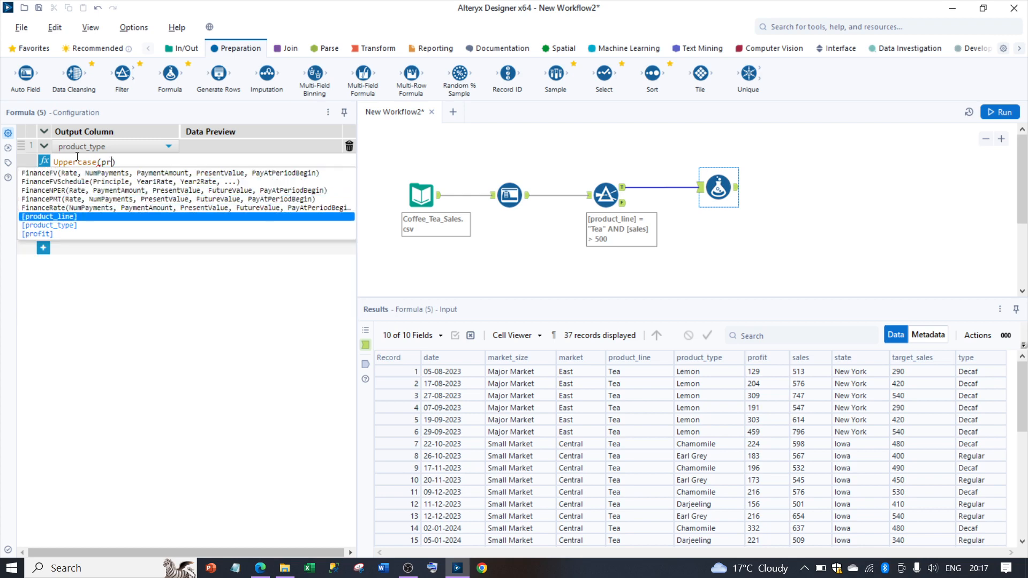
{"action": "key", "text": "Down"}
{"action": "key", "text": "Return"}
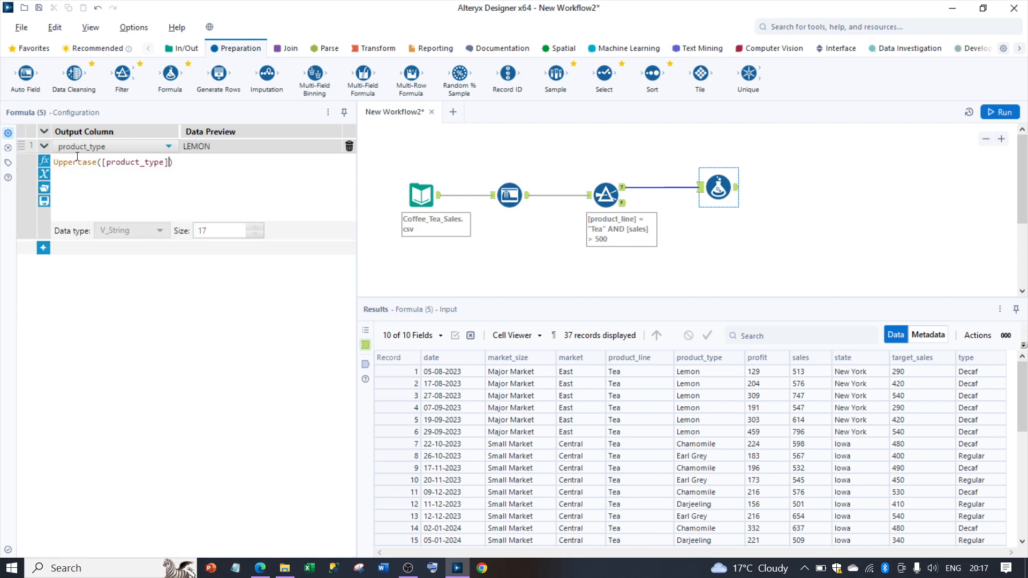
Step: Run the workflow, dismiss the completion message and show the Formula tool's output records
{"action": "left_click", "coordinate": [1001, 113]}
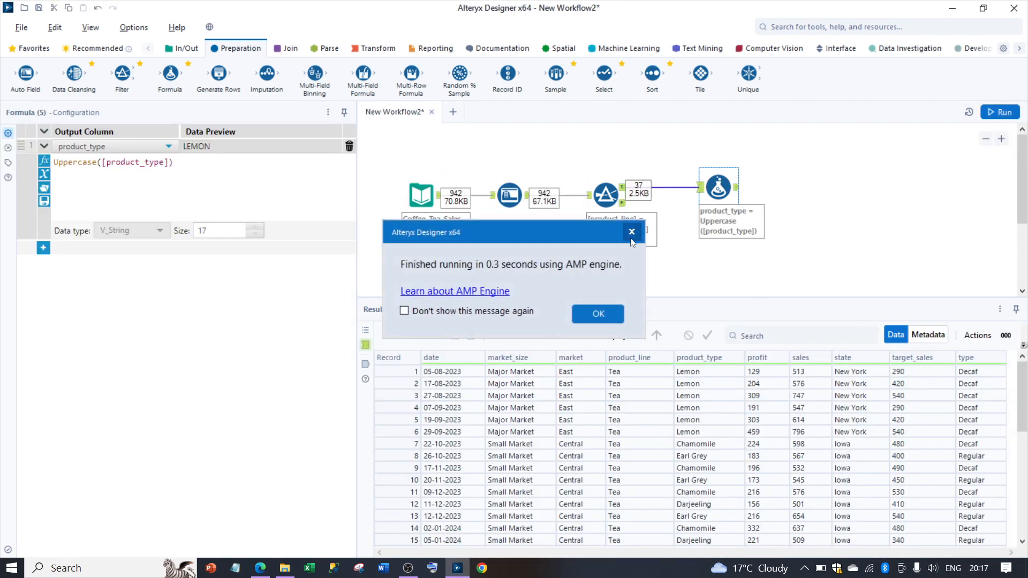
{"action": "left_click", "coordinate": [631, 232]}
{"action": "left_click", "coordinate": [737, 188]}
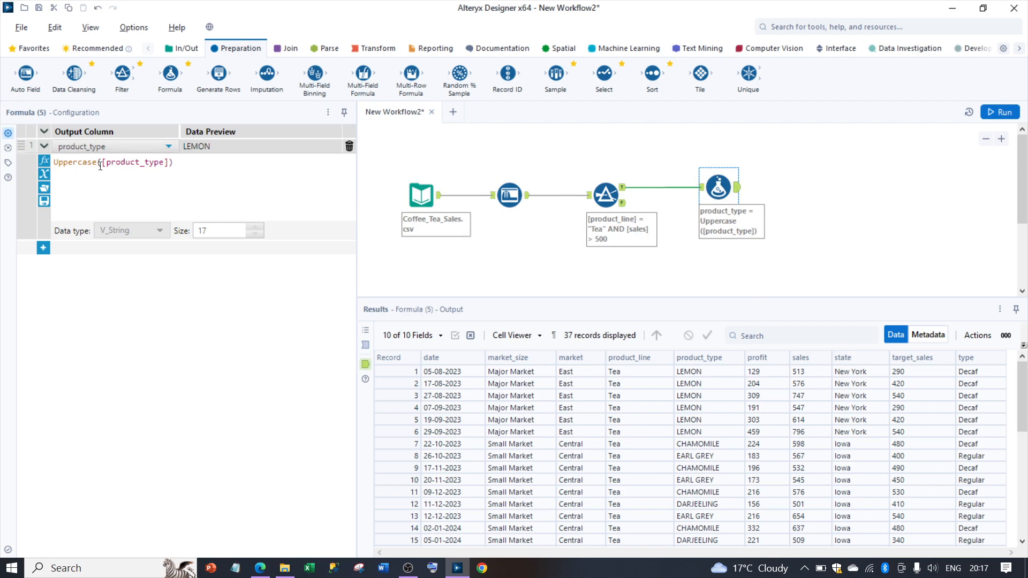
Step: Add a second formula that creates a new column named Sales 10 Times with the expression [sales]*10
{"action": "left_click", "coordinate": [43, 248]}
{"action": "left_click", "coordinate": [63, 248]}
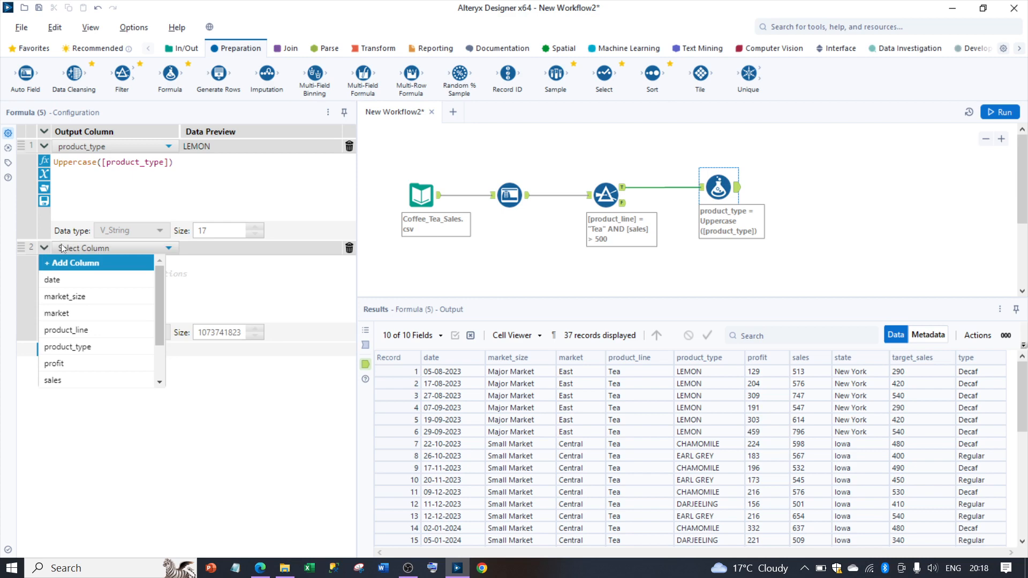
{"action": "left_click", "coordinate": [67, 261]}
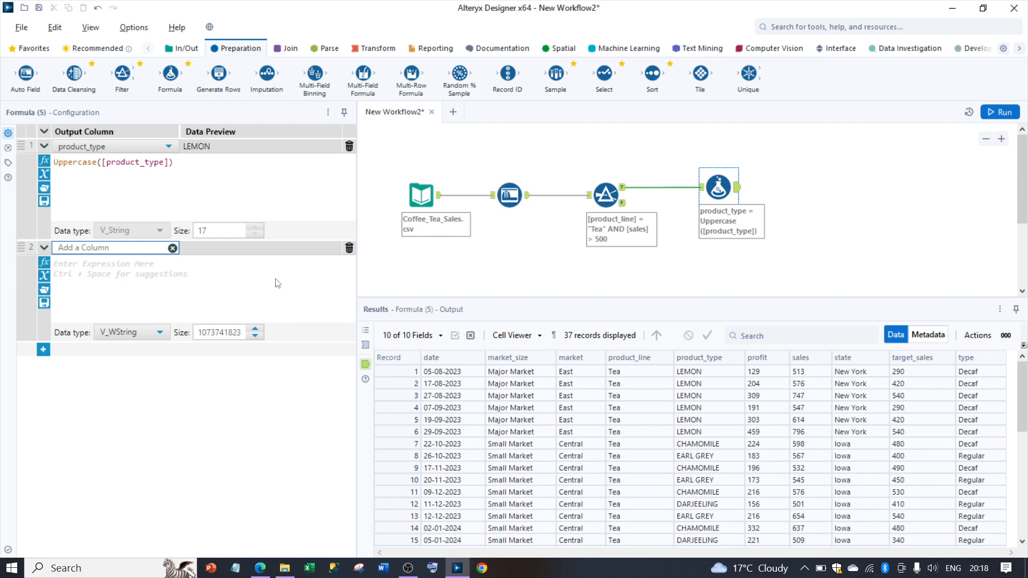
{"action": "type", "text": "Sales 10 Times"}
{"action": "left_click", "coordinate": [287, 269]}
{"action": "type", "text": "sal"}
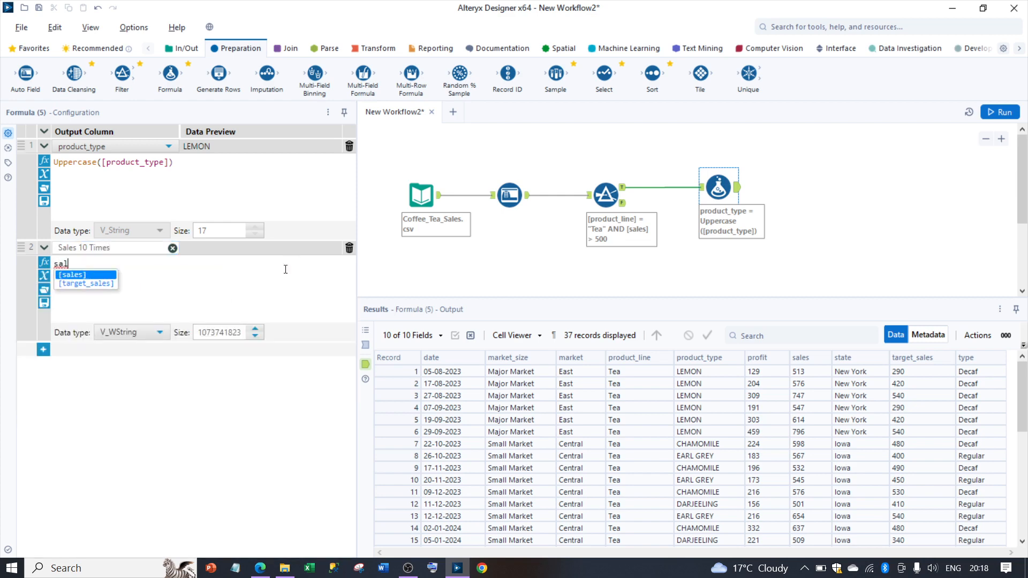
{"action": "key", "text": "Return"}
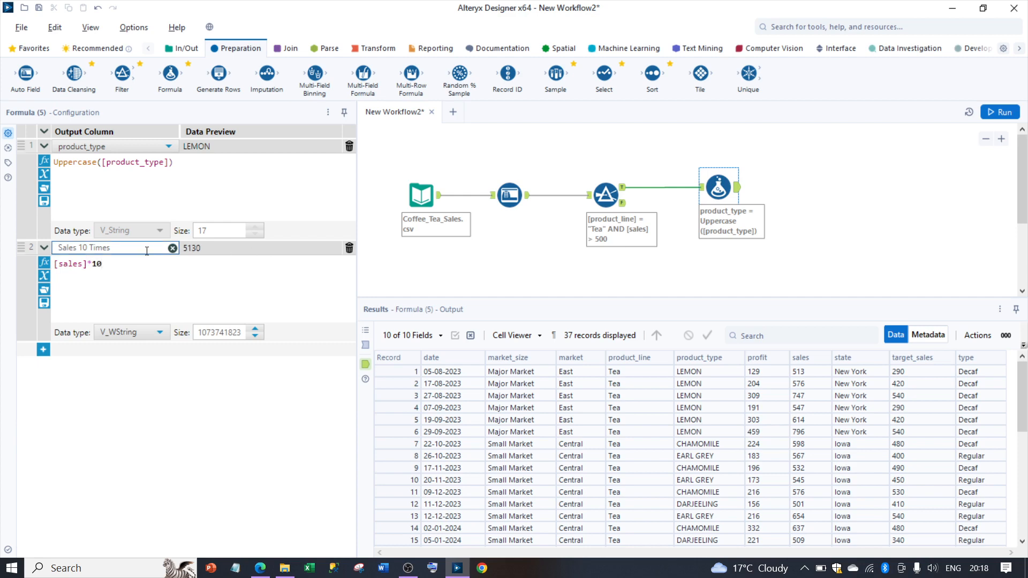
Step: Run the workflow again, dismiss the completion message and review the Sales 10 Times column in the results
{"action": "left_click", "coordinate": [1001, 113]}
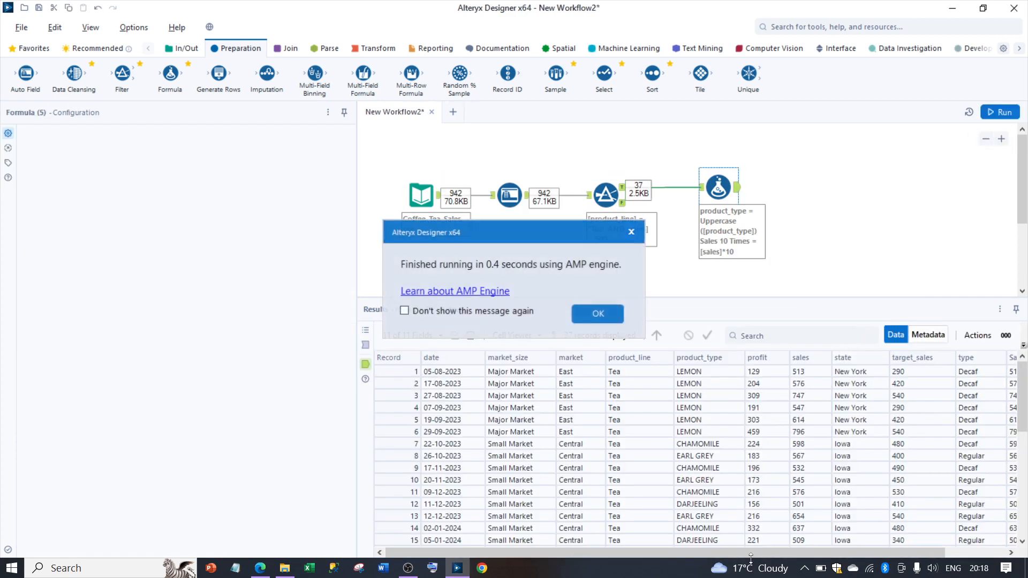
{"action": "left_click", "coordinate": [631, 231]}
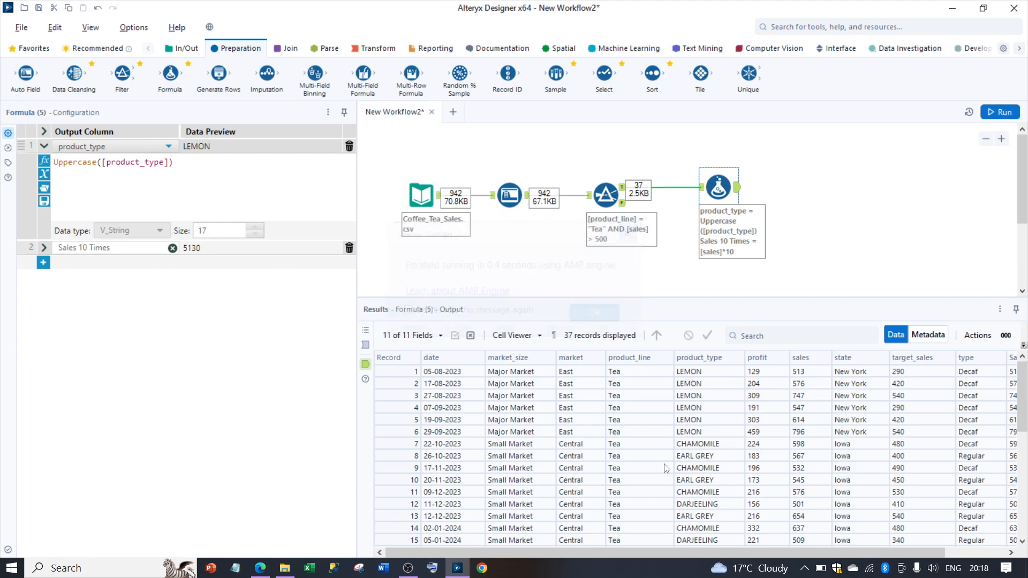
{"action": "left_click_drag", "start_coordinate": [685, 550], "coordinate": [790, 550]}
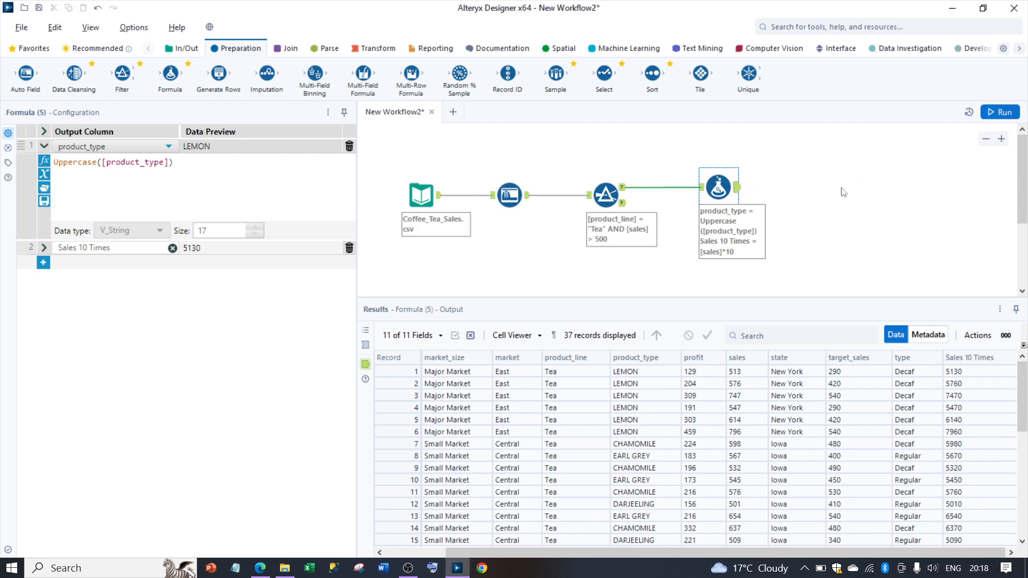
{"action": "left_click", "coordinate": [467, 200]}
{"action": "right_click", "coordinate": [467, 199]}
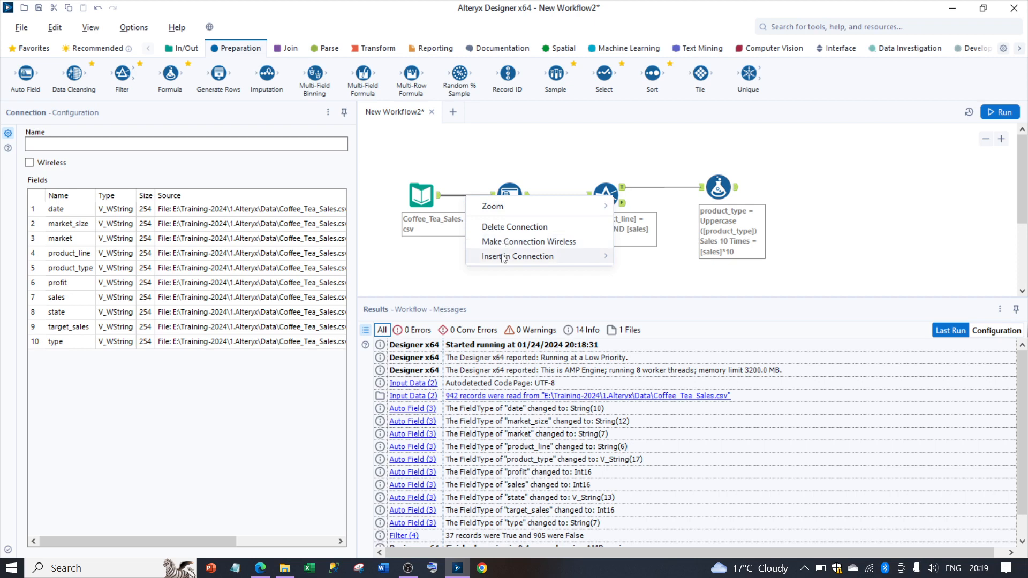
{"action": "mouse_move", "coordinate": [503, 258]}
{"action": "mouse_move", "coordinate": [504, 214]}
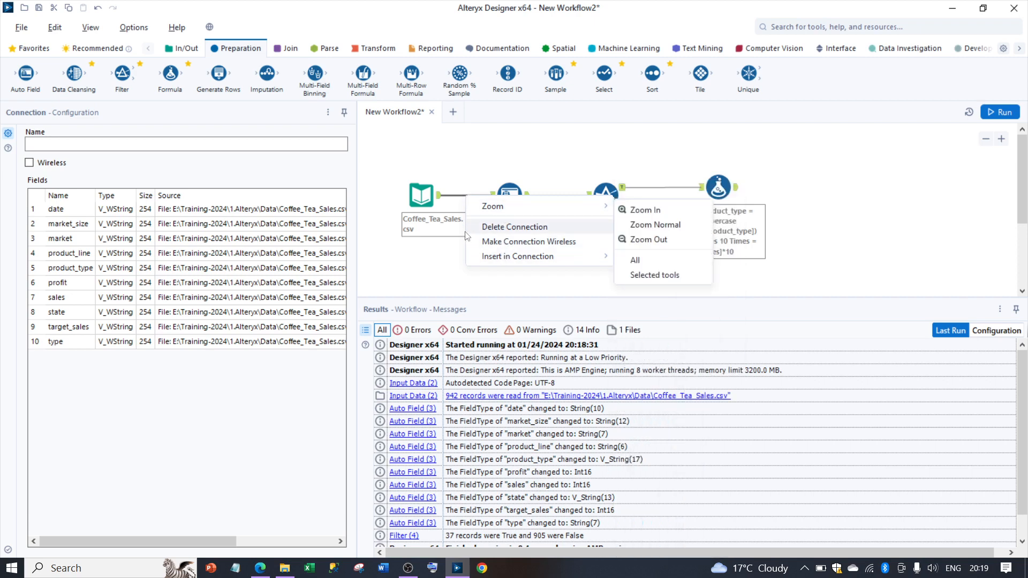
{"action": "left_click", "coordinate": [446, 264]}
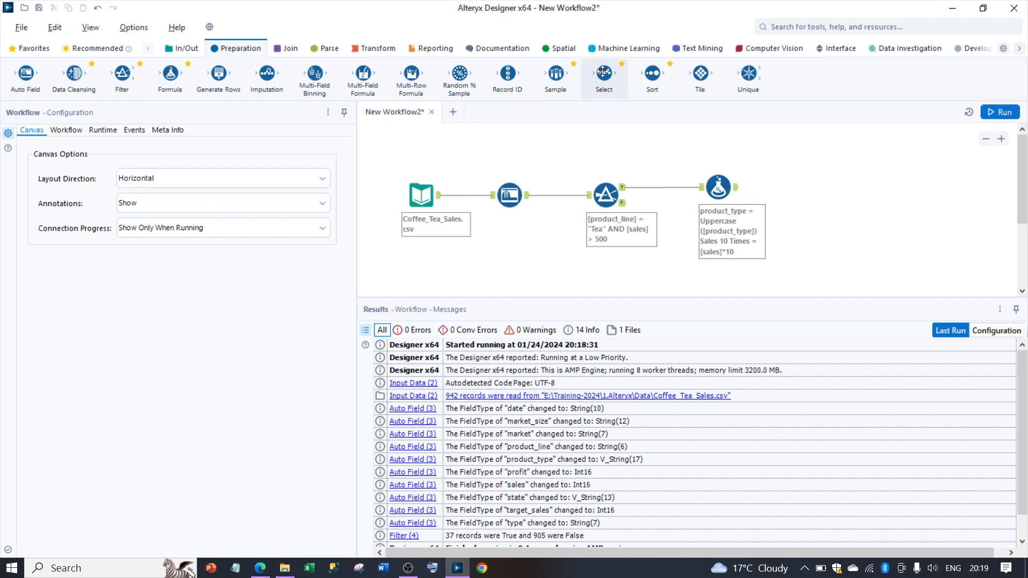
Step: Connect a Select tool after the Formula tool and rename the date field to Date and profit to Profit
{"action": "left_click_drag", "start_coordinate": [601, 72], "coordinate": [799, 187]}
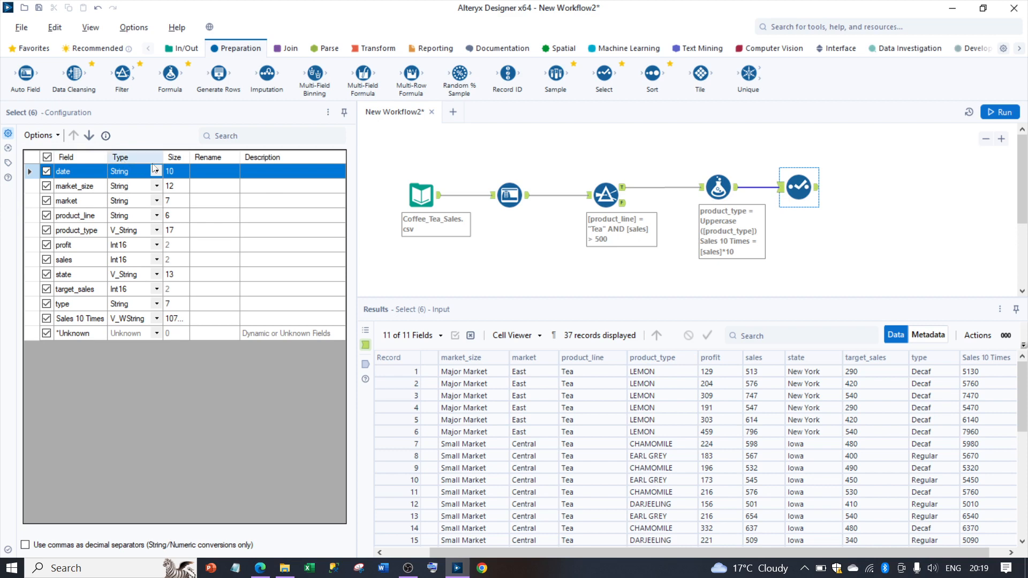
{"action": "left_click", "coordinate": [209, 172]}
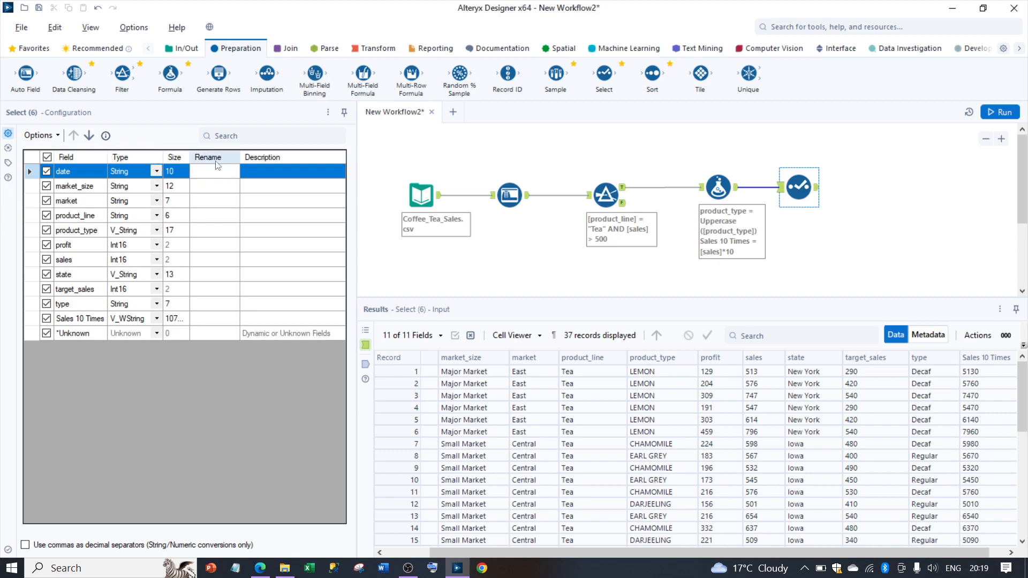
{"action": "type", "text": "Date"}
{"action": "left_click", "coordinate": [203, 245]}
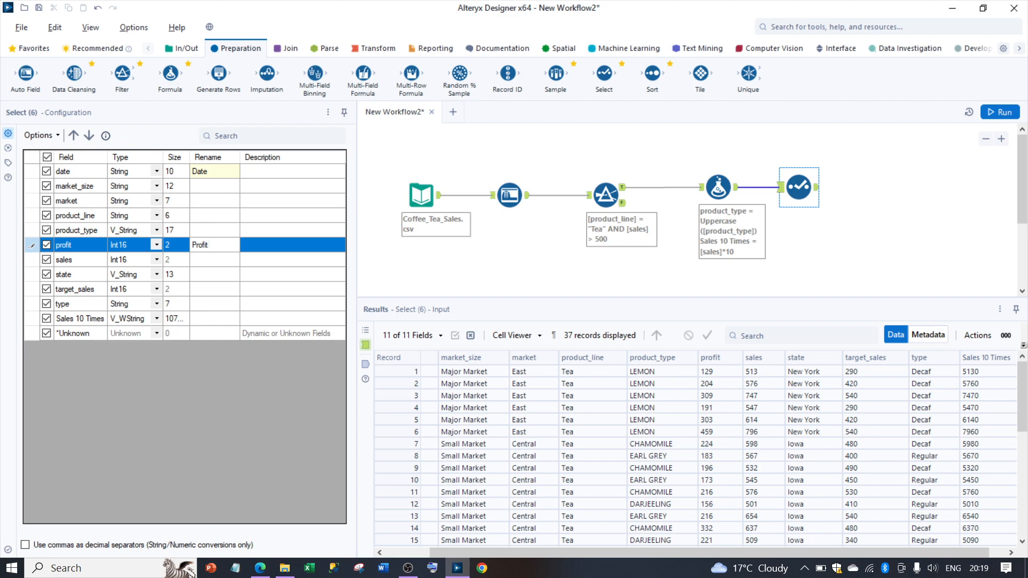
Step: Give the profit field a description in the Select tool, beginning with "Please consider the profit"
{"action": "left_click", "coordinate": [289, 249]}
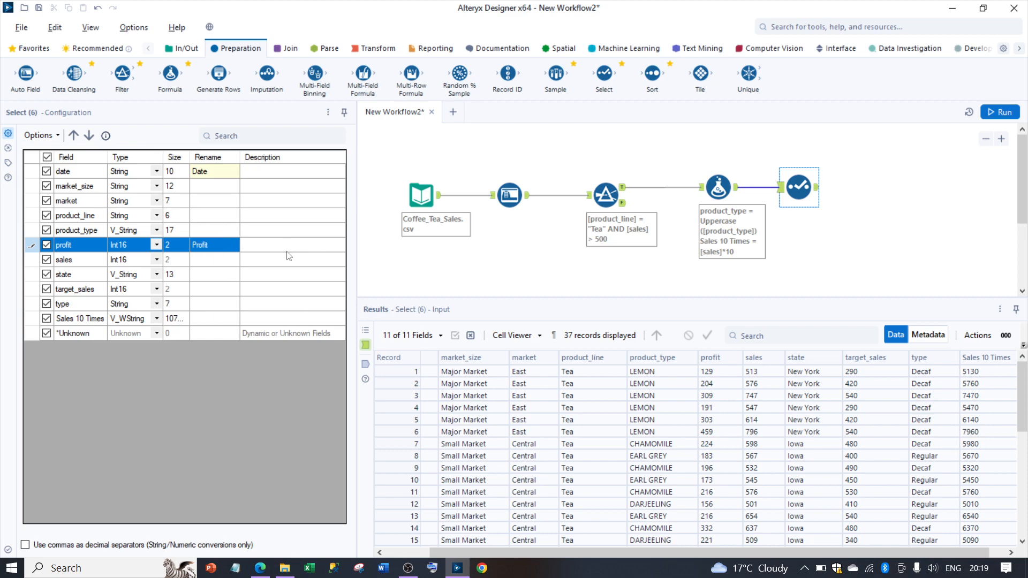
{"action": "type", "text": "P"}
{"action": "type", "text": "nsider the profit column"}
Step: Exclude the Sales 10 Times field in the Select tool and run the workflow
{"action": "left_click", "coordinate": [48, 318]}
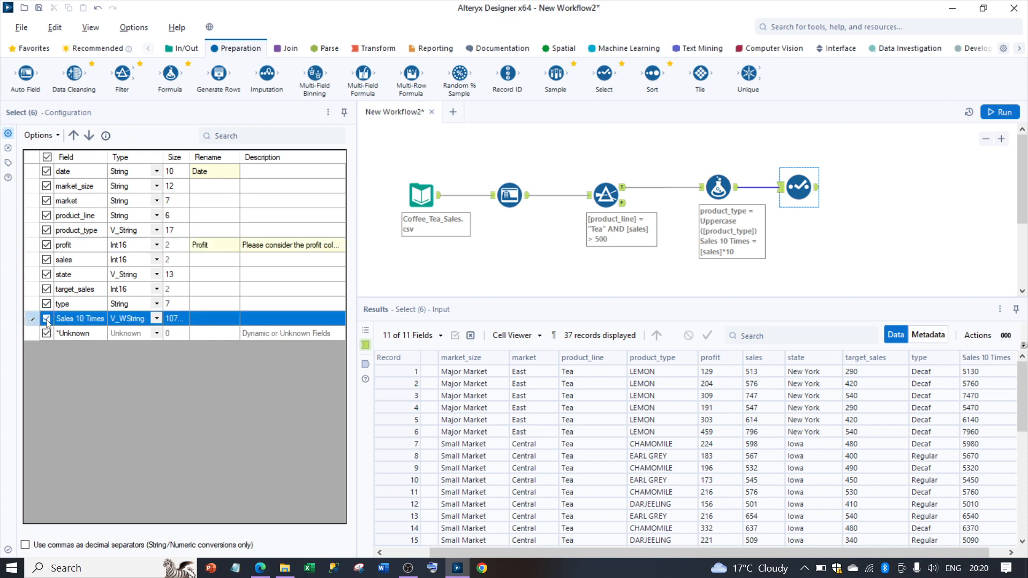
{"action": "left_click", "coordinate": [47, 319]}
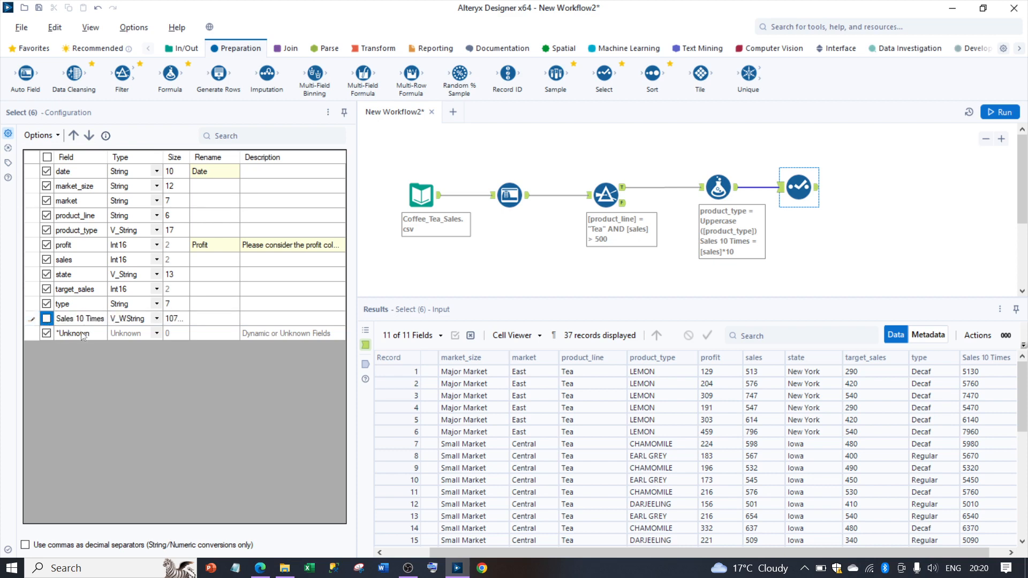
{"action": "left_click", "coordinate": [999, 114]}
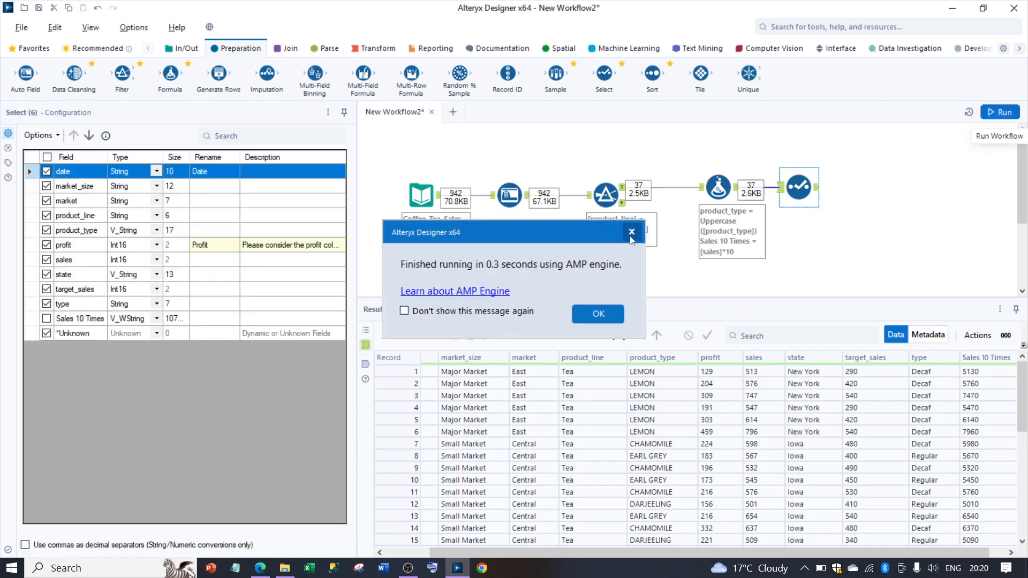
Step: Dismiss the completion message and review the Select tool's output data
{"action": "left_click", "coordinate": [633, 233]}
{"action": "left_click", "coordinate": [816, 187]}
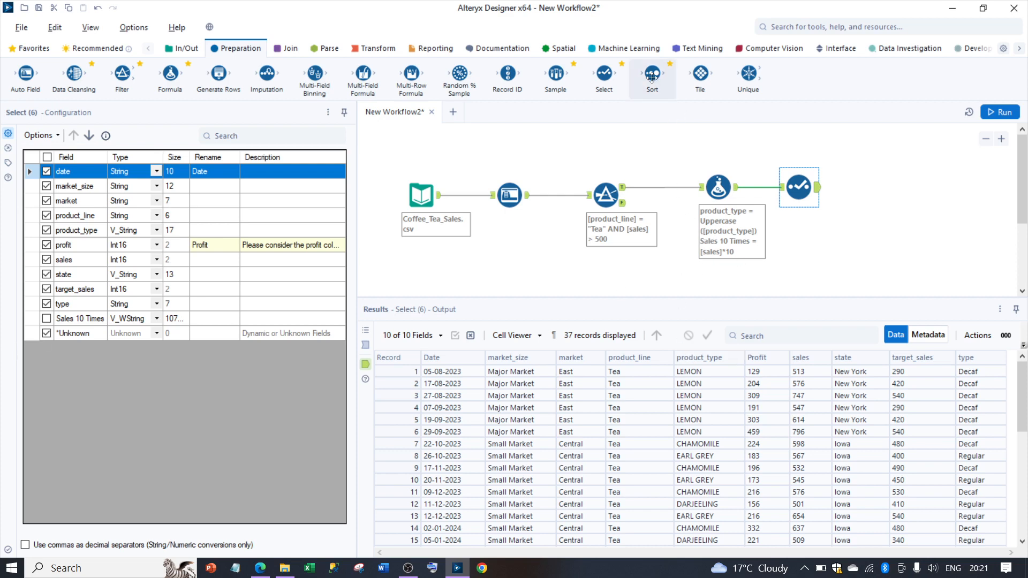
Step: Connect a Sort tool after the Select tool and sort by the sales field in Descending order
{"action": "left_click_drag", "start_coordinate": [652, 75], "coordinate": [888, 192]}
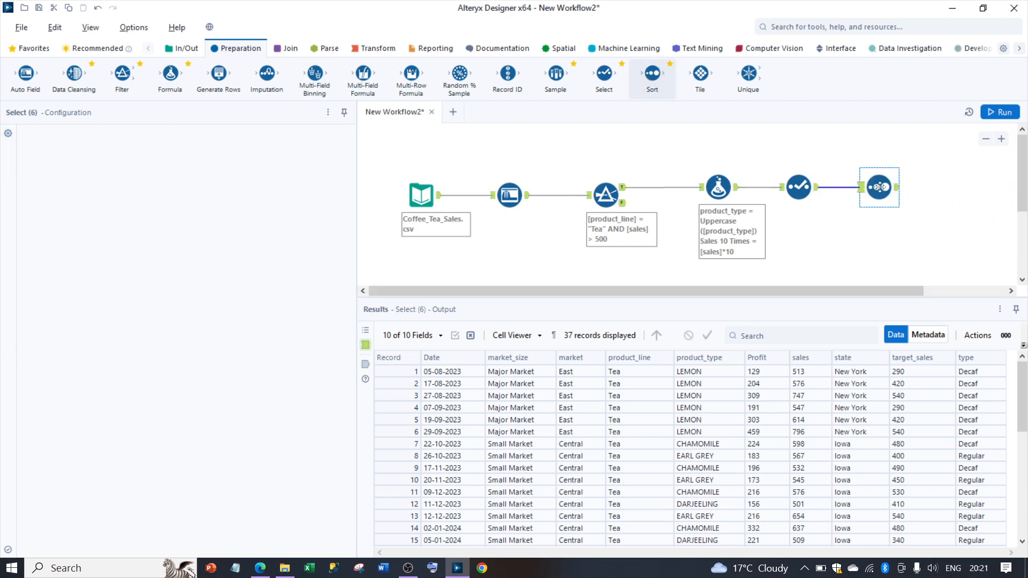
{"action": "left_click", "coordinate": [103, 178]}
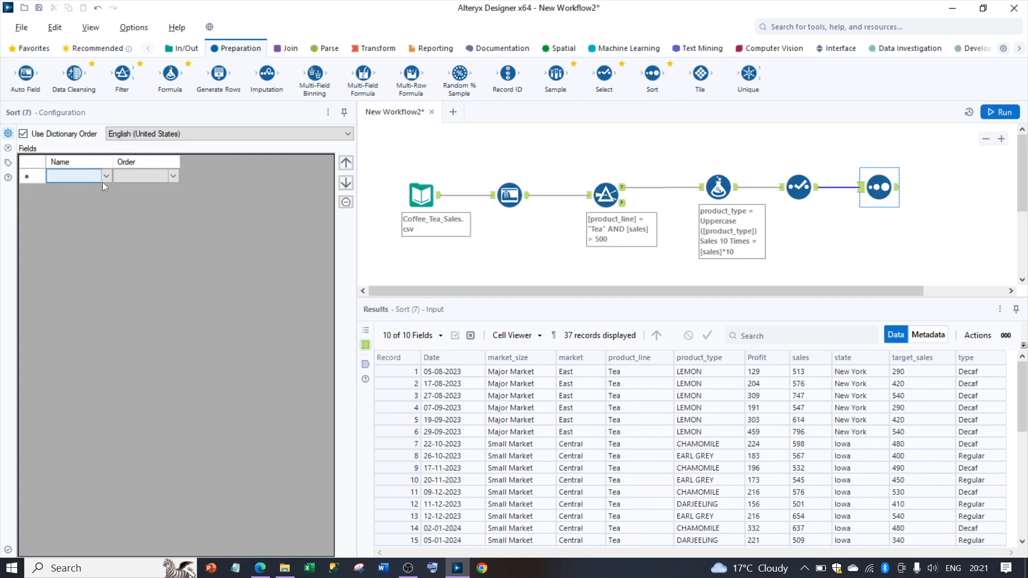
{"action": "left_click", "coordinate": [105, 177]}
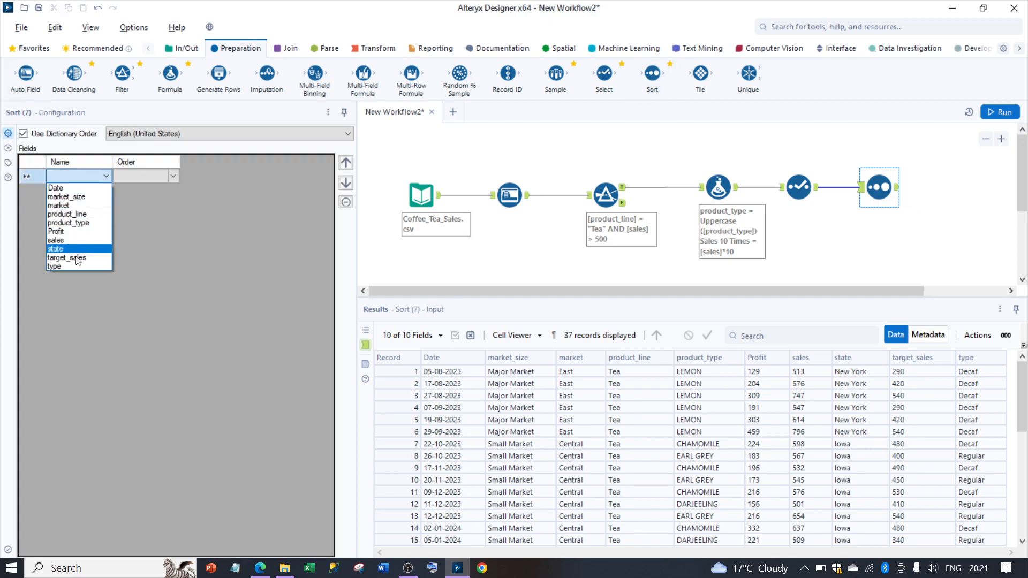
{"action": "left_click", "coordinate": [57, 240]}
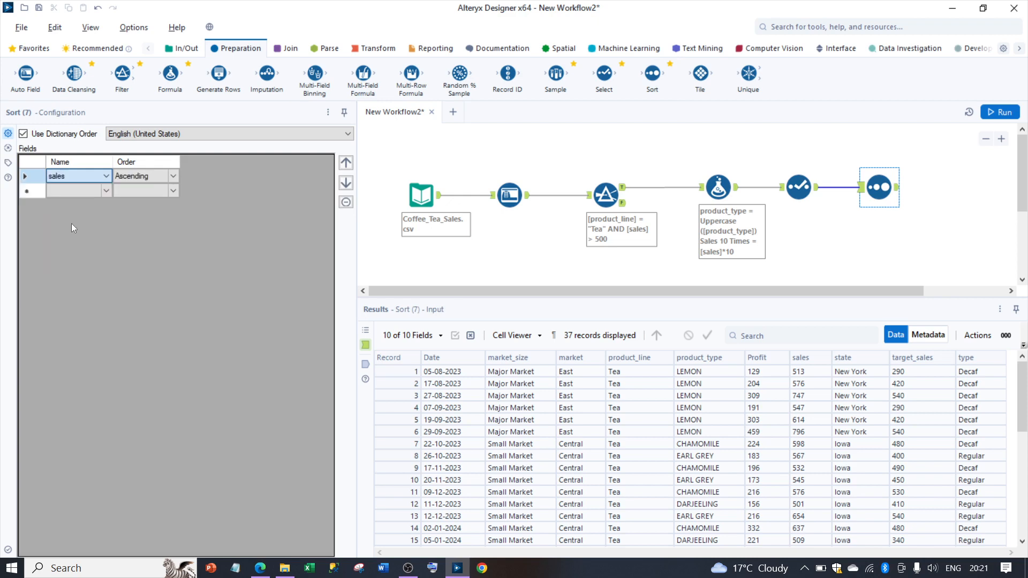
{"action": "left_click", "coordinate": [136, 181]}
{"action": "left_click", "coordinate": [136, 181]}
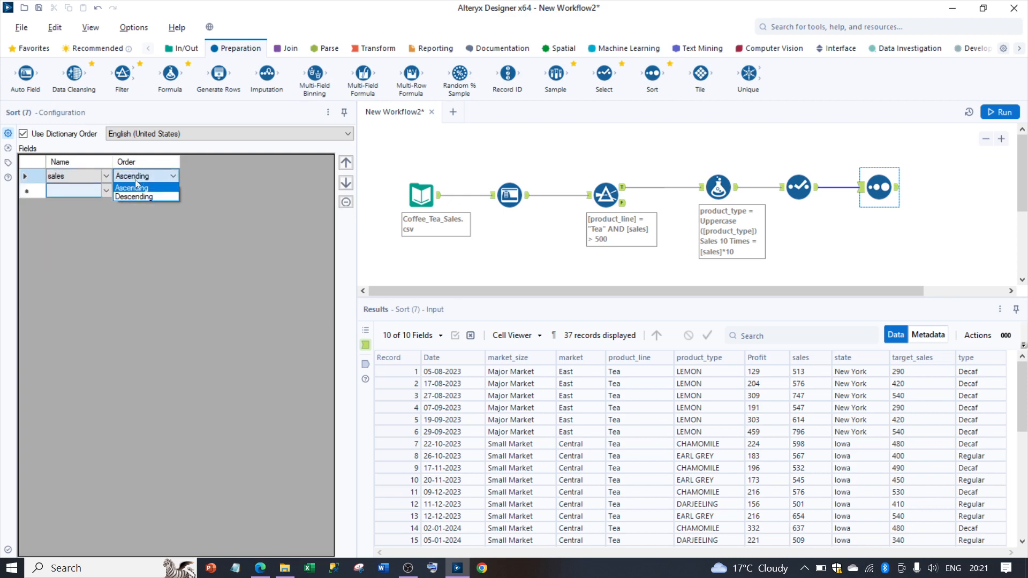
{"action": "left_click", "coordinate": [138, 197]}
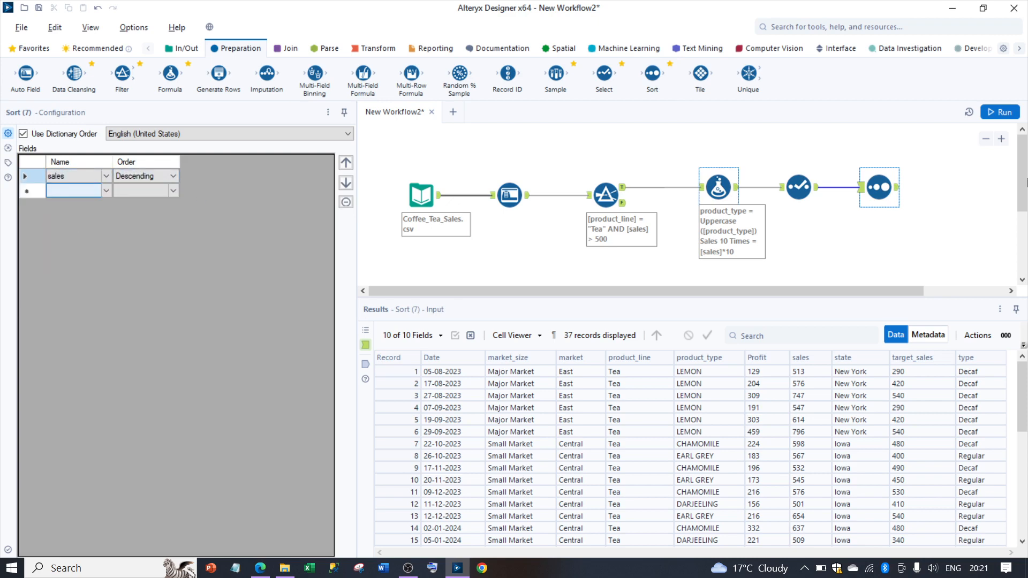
Step: Run the workflow, dismiss the completion message and review the Sort tool's output by sales
{"action": "left_click", "coordinate": [1006, 113]}
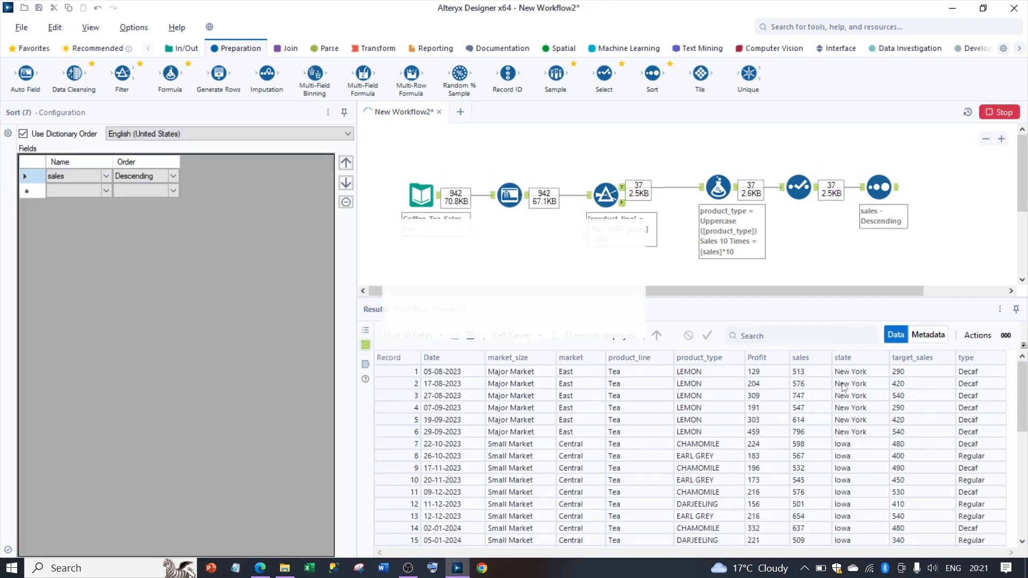
{"action": "left_click", "coordinate": [632, 231]}
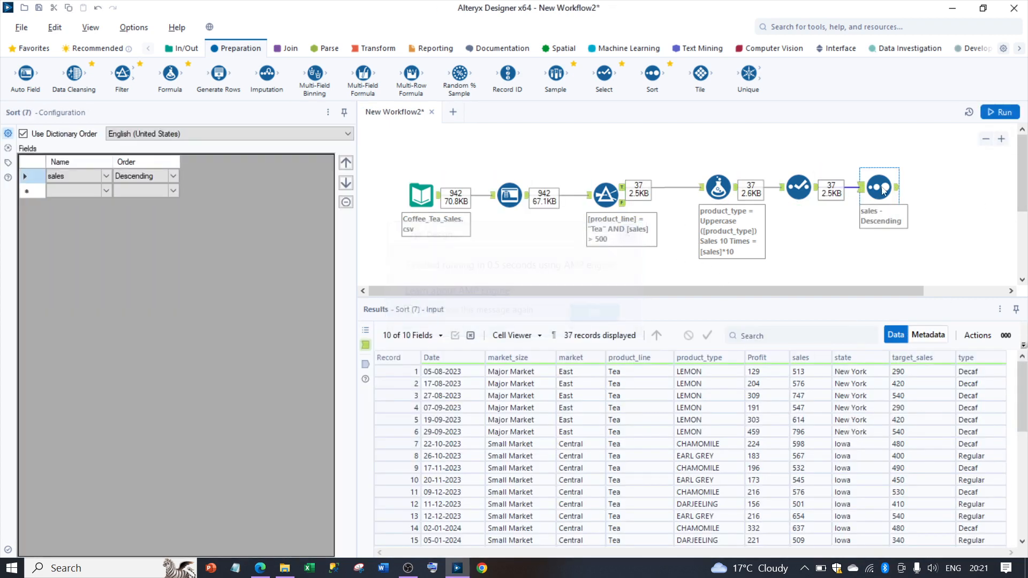
{"action": "left_click", "coordinate": [899, 188]}
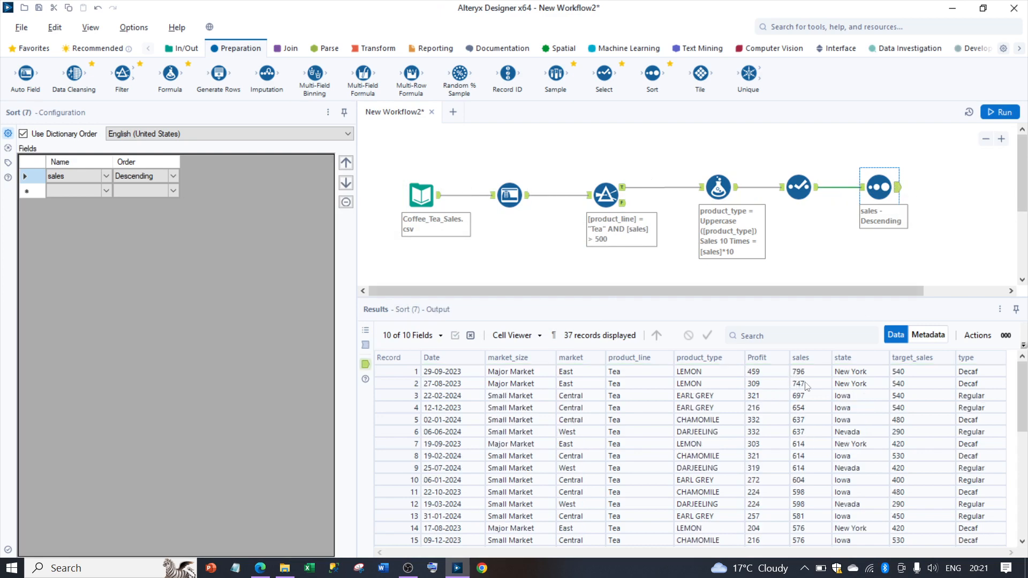
{"action": "mouse_move", "coordinate": [1026, 384]}
{"action": "left_mouse_down"}
{"action": "mouse_move", "coordinate": [1025, 486]}
{"action": "mouse_move", "coordinate": [1026, 383]}
{"action": "left_mouse_up"}
Step: Copy the entire tool chain from the Coffee_Tea_Sales.csv input through Sort into a new workflow
{"action": "left_click_drag", "start_coordinate": [384, 144], "coordinate": [916, 253]}
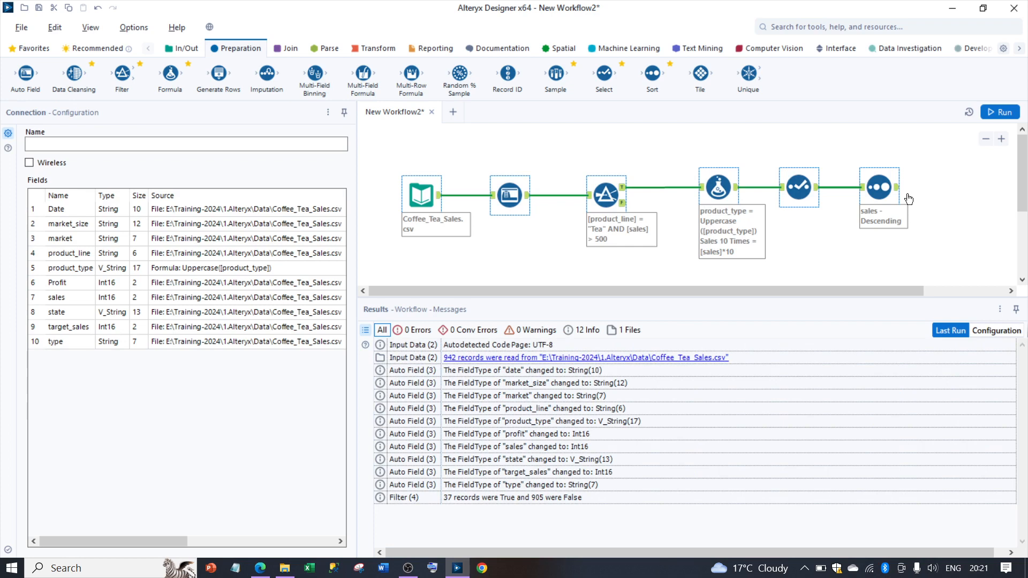
{"action": "left_click", "coordinate": [459, 116]}
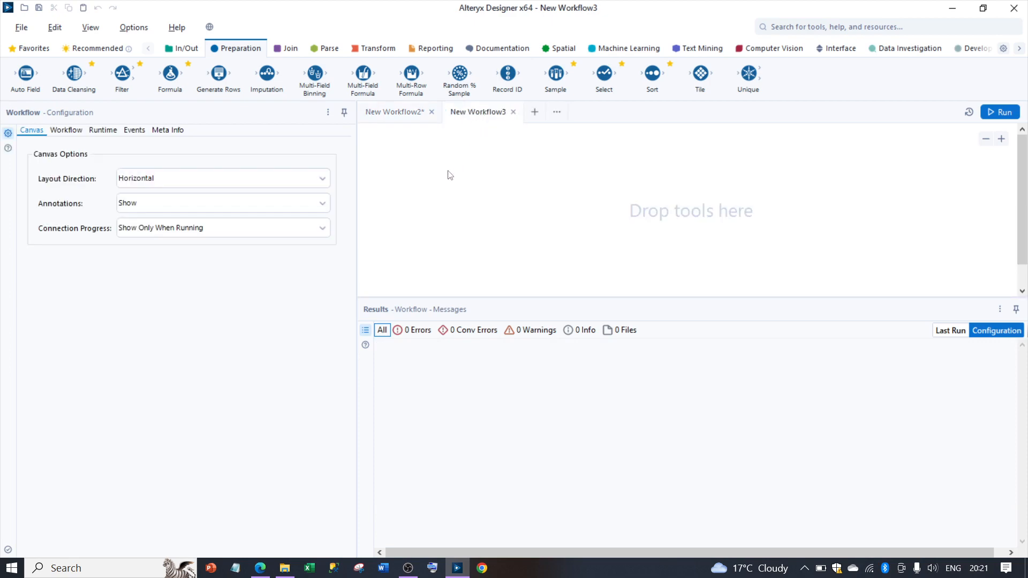
{"action": "key", "text": "ctrl+v"}
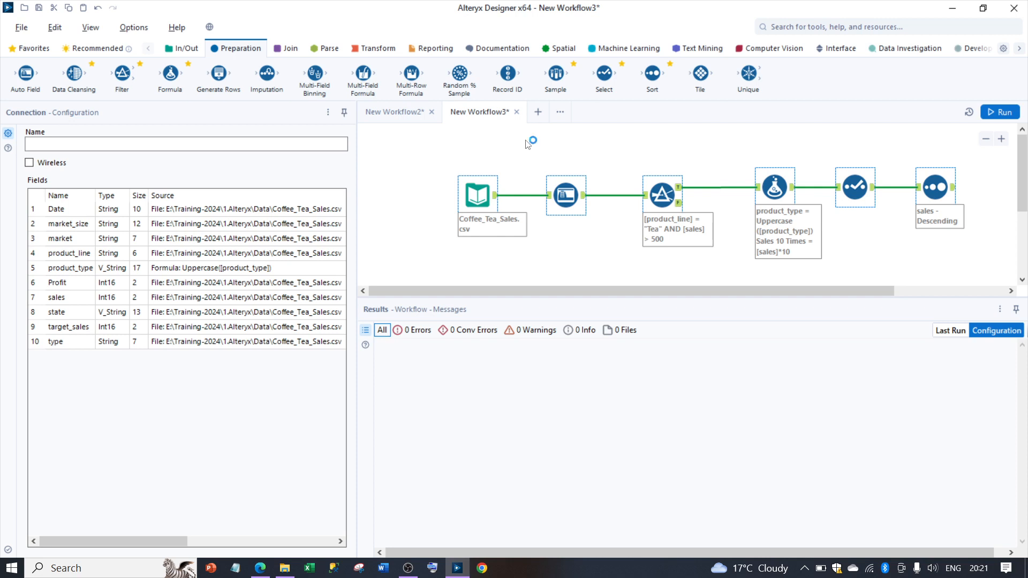
{"action": "left_click", "coordinate": [527, 145]}
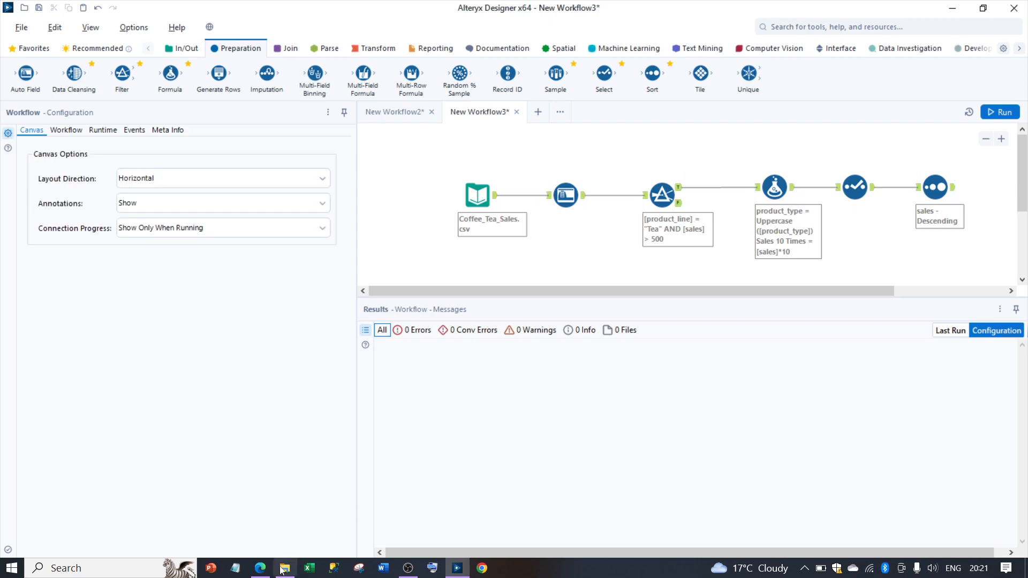
Step: Switch to the Alteryx-PPT presentation in the browser and show the Benefits slide
{"action": "mouse_move", "coordinate": [261, 574]}
{"action": "left_click", "coordinate": [260, 506]}
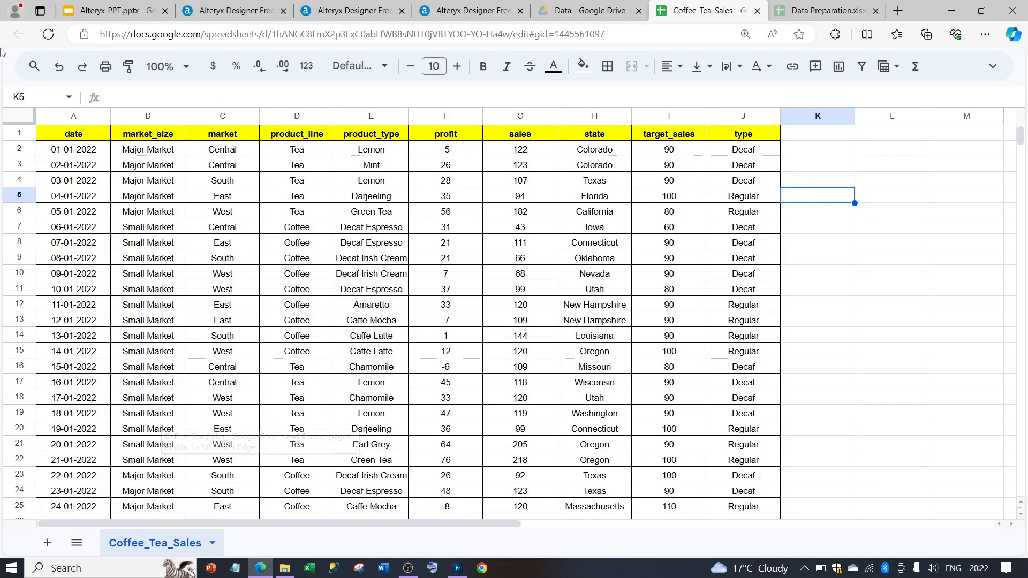
{"action": "left_click", "coordinate": [92, 8]}
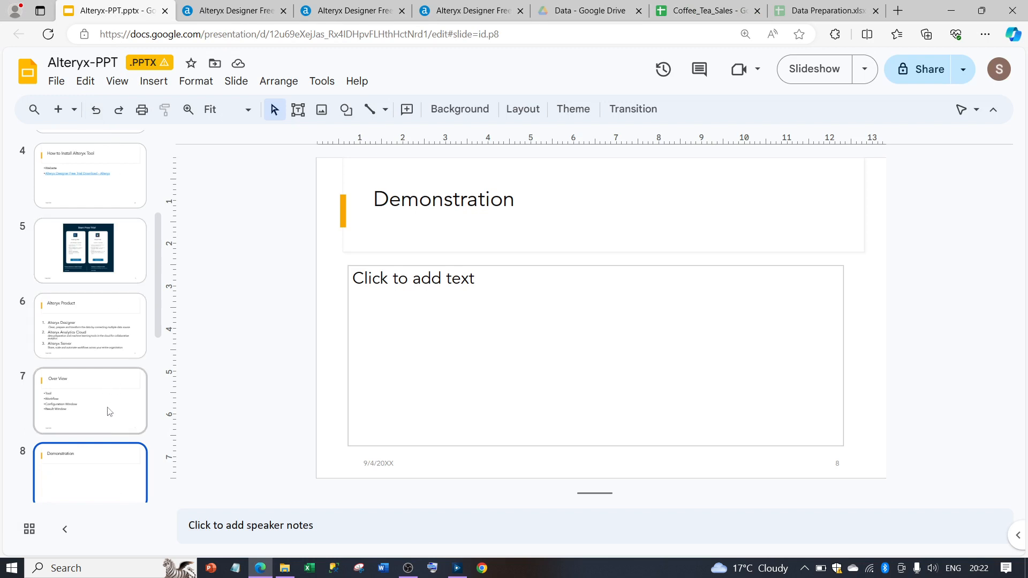
{"action": "scroll", "coordinate": [91, 472], "scroll_direction": "down", "scroll_amount": 2}
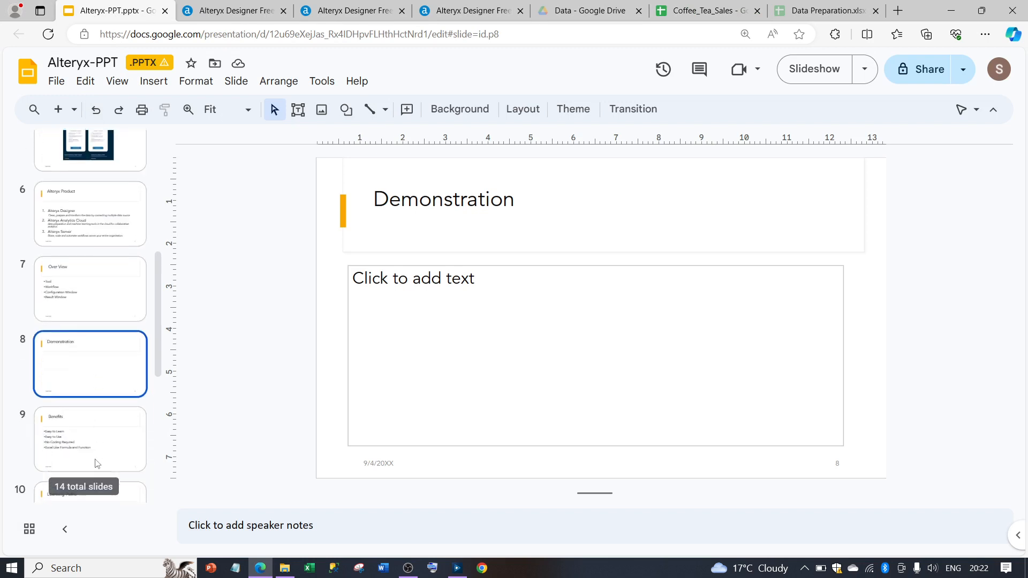
{"action": "left_click", "coordinate": [106, 447]}
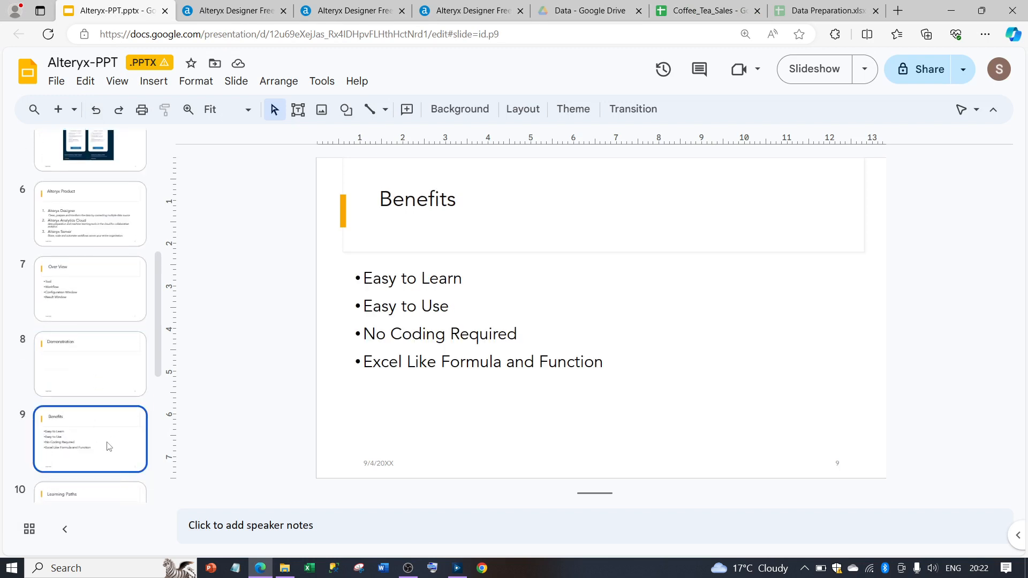